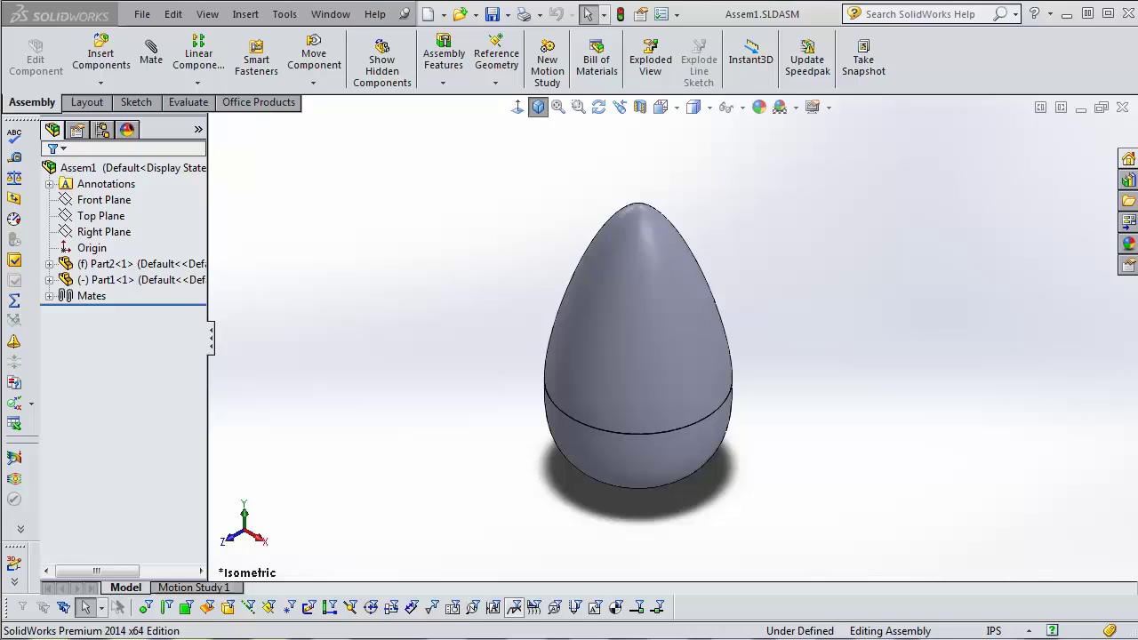
# - Orbit and zoom the egg to inspect its underside, then return to the isometric view
pyautogui.moveTo(792, 490); pyautogui.dragTo(605, 358, button='middle')
pyautogui.scroll(-5, 662, 400)
pyautogui.scroll(5, 605, 358)
pyautogui.scroll(-5, 622, 334)
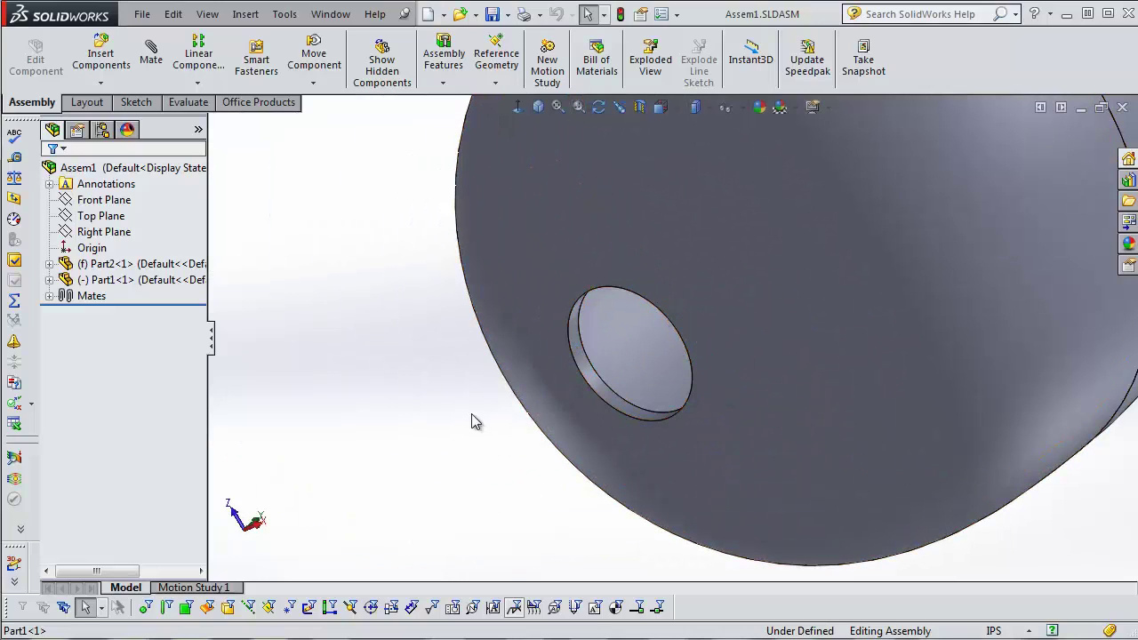
pyautogui.scroll(4, 511, 436)
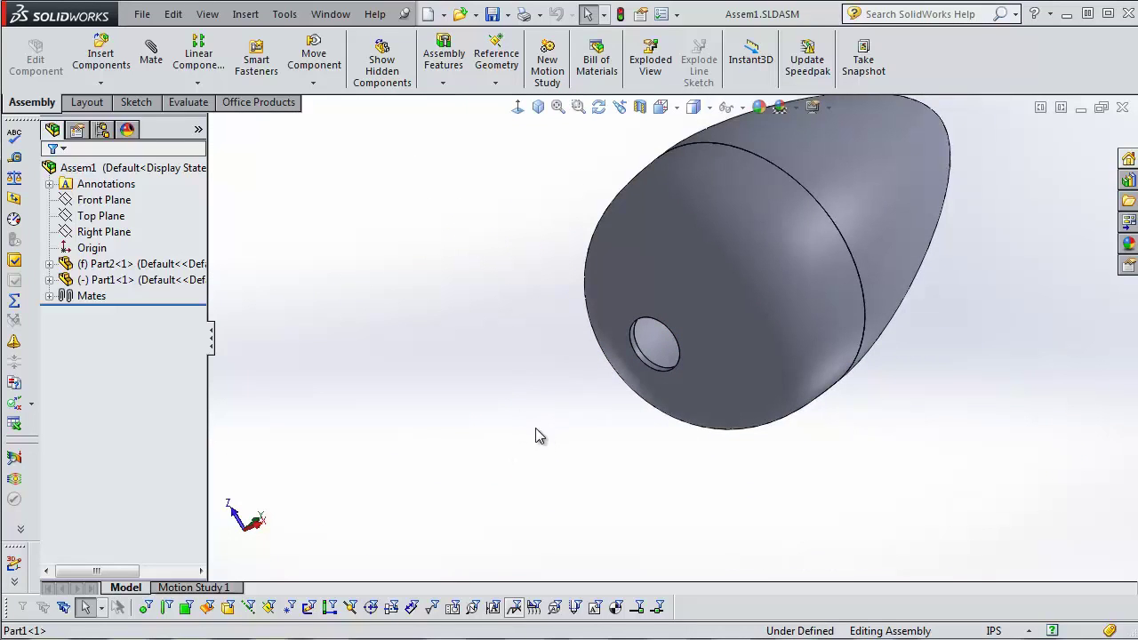
pyautogui.moveTo(506, 246); pyautogui.dragTo(569, 500, button='middle')
pyautogui.press('Escape')
pyautogui.press('f')
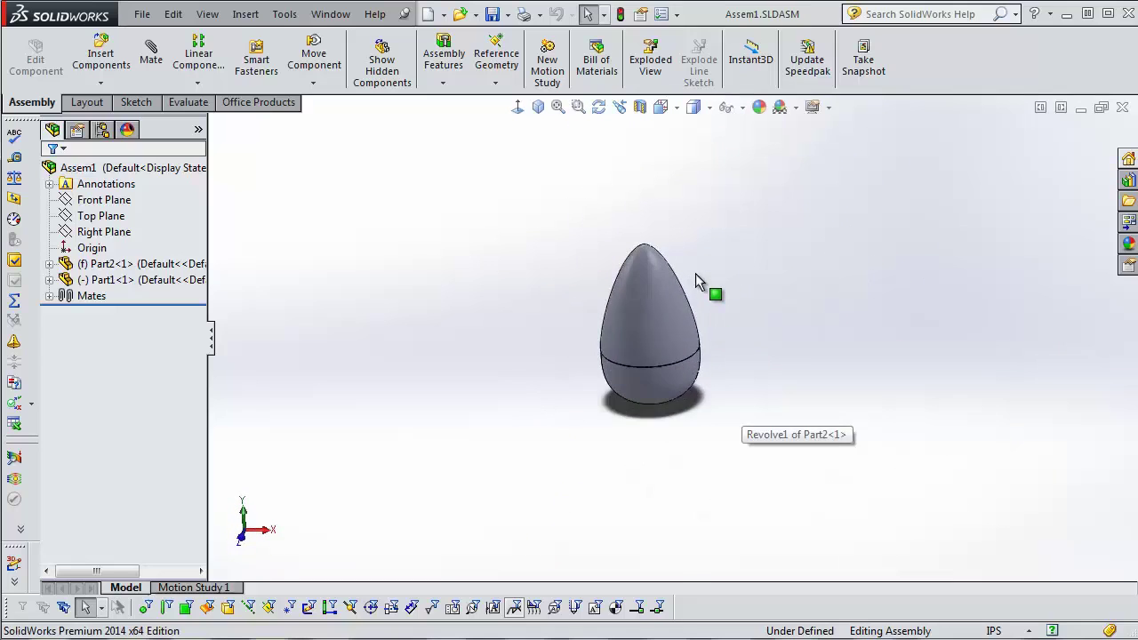
pyautogui.scroll(1, 595, 457)
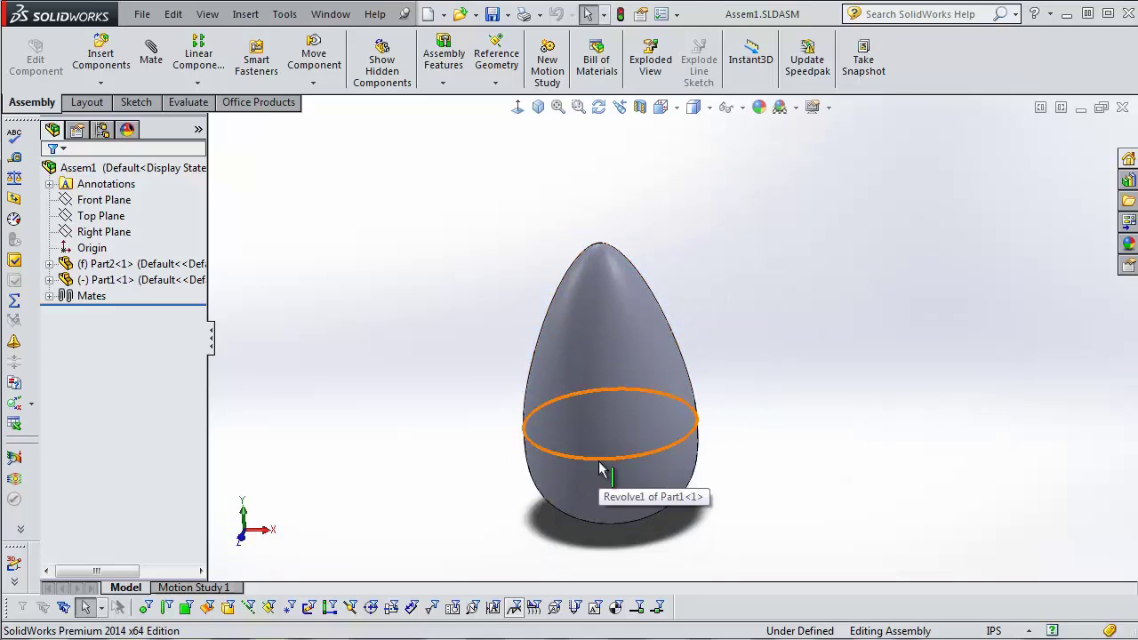
pyautogui.click(539, 108)
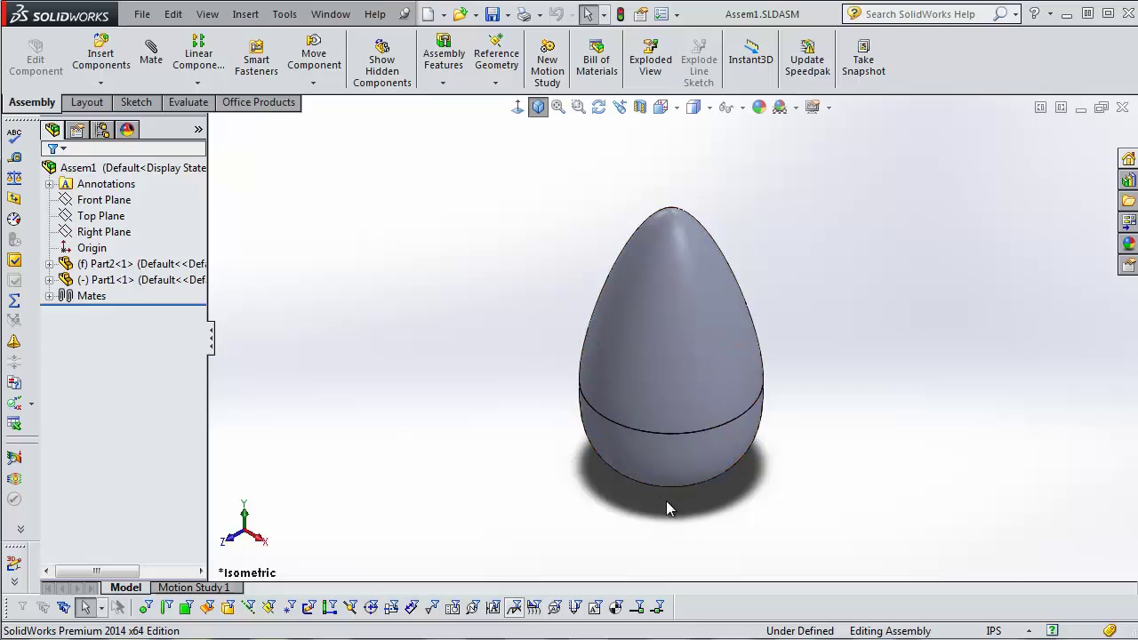
pyautogui.moveTo(548, 486); pyautogui.dragTo(622, 465, button='middle')
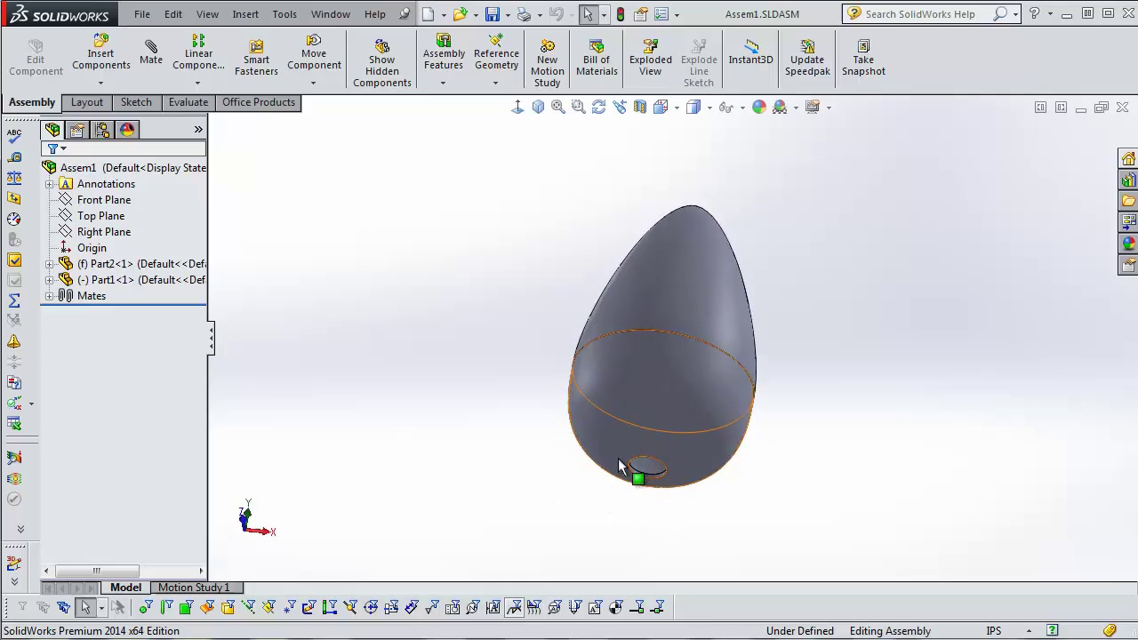
pyautogui.moveTo(558, 324); pyautogui.dragTo(450, 415, button='middle')
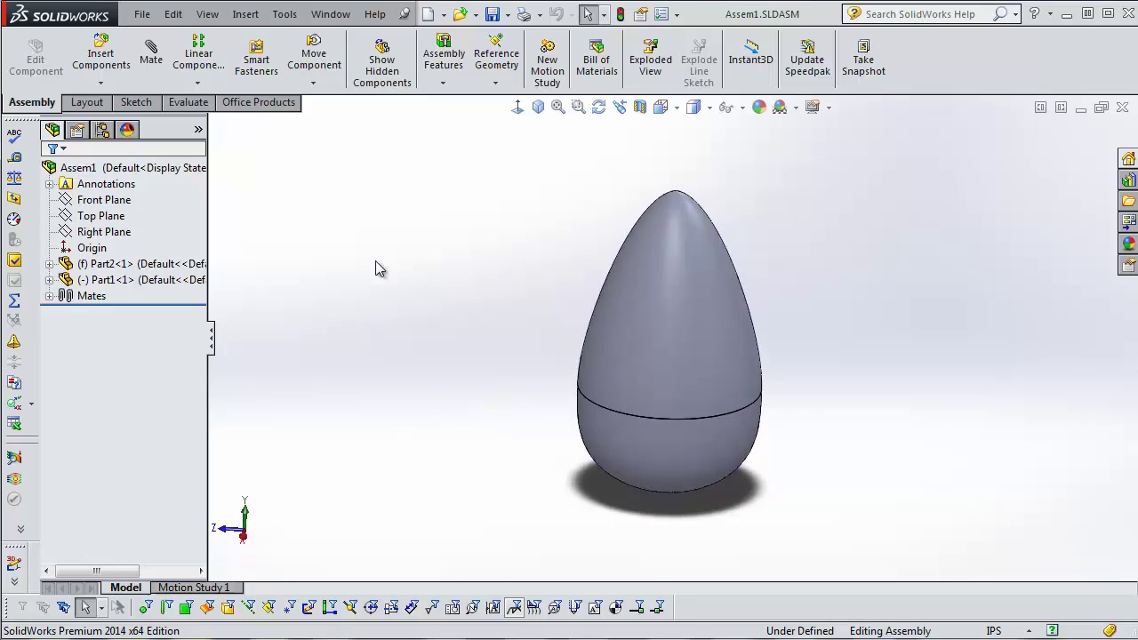
# - Insert a new part on the Top Plane and discard its empty sketch
pyautogui.click(105, 83)
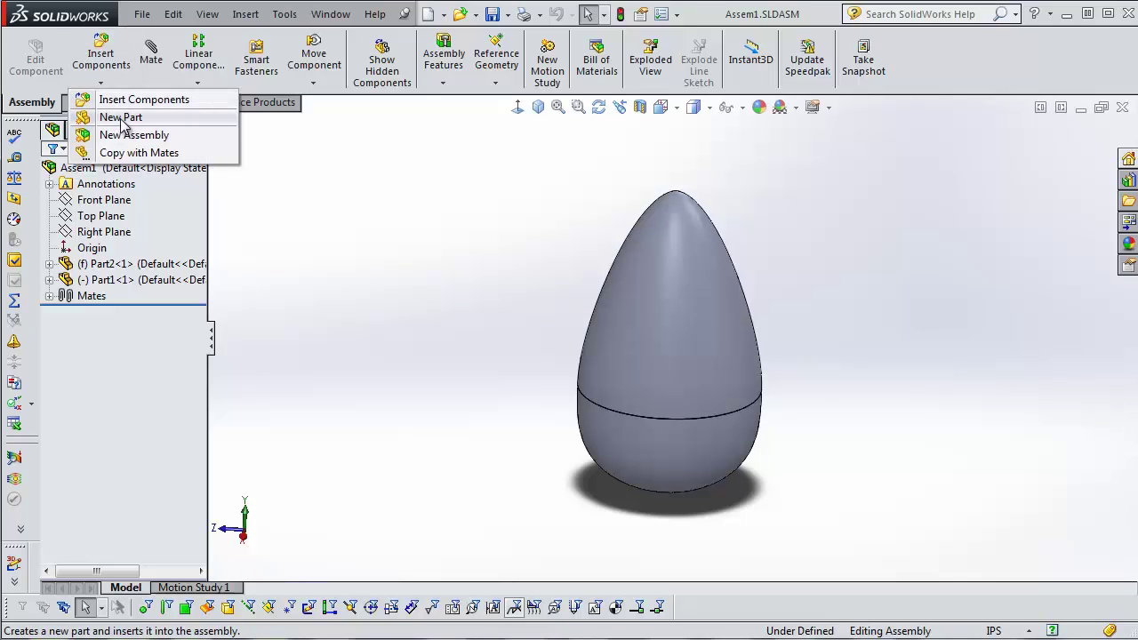
pyautogui.click(247, 15)
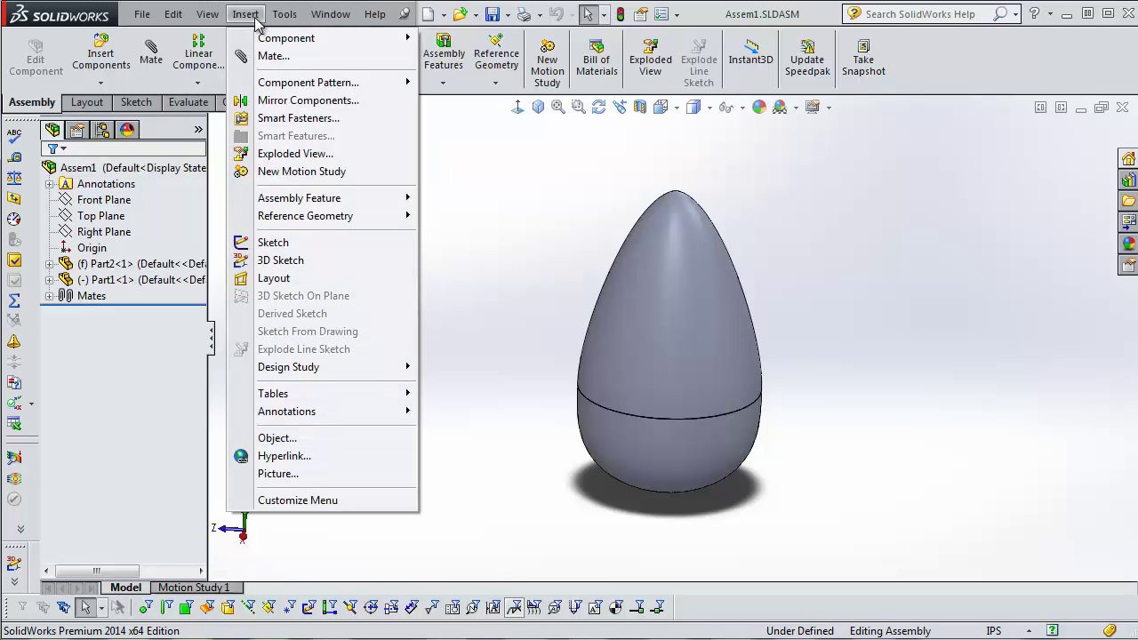
pyautogui.moveTo(274, 40)
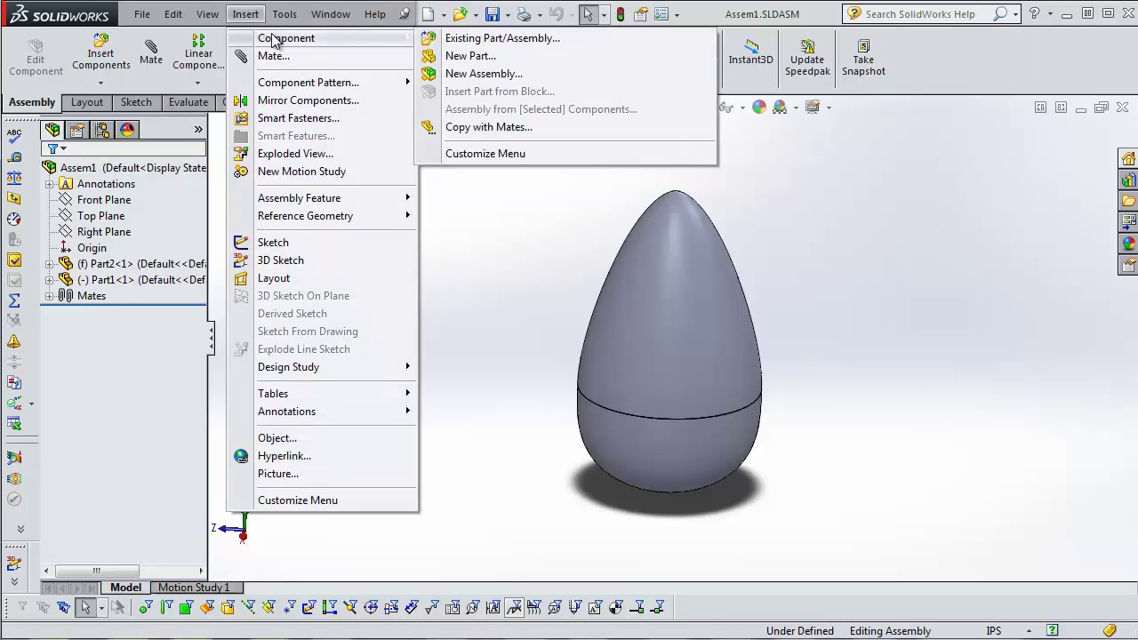
pyautogui.click(471, 56)
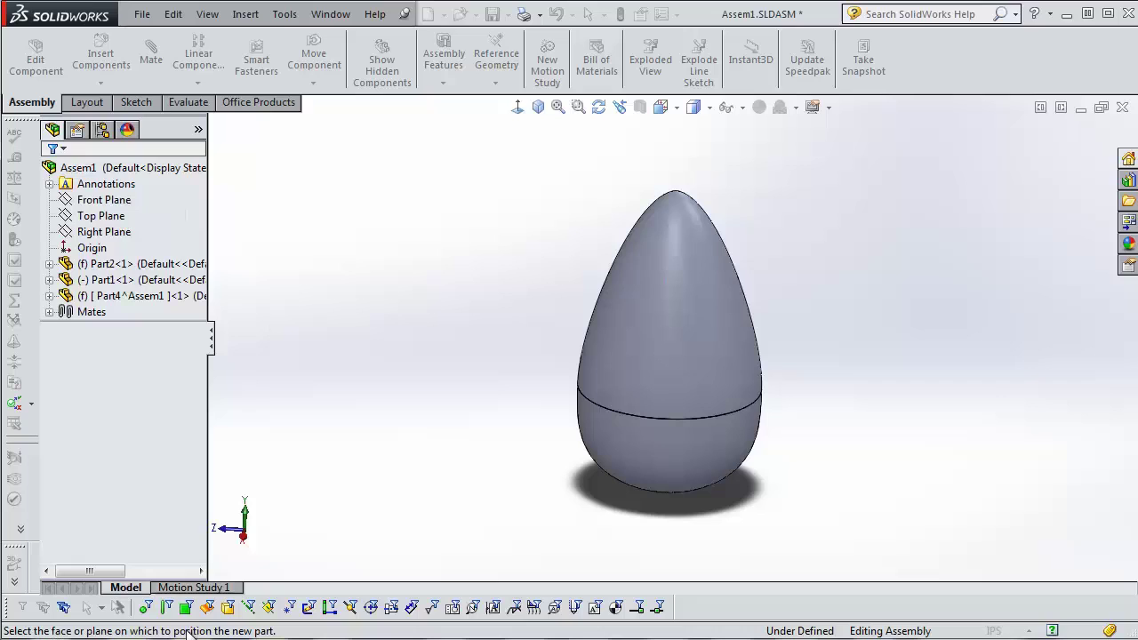
pyautogui.click(114, 217)
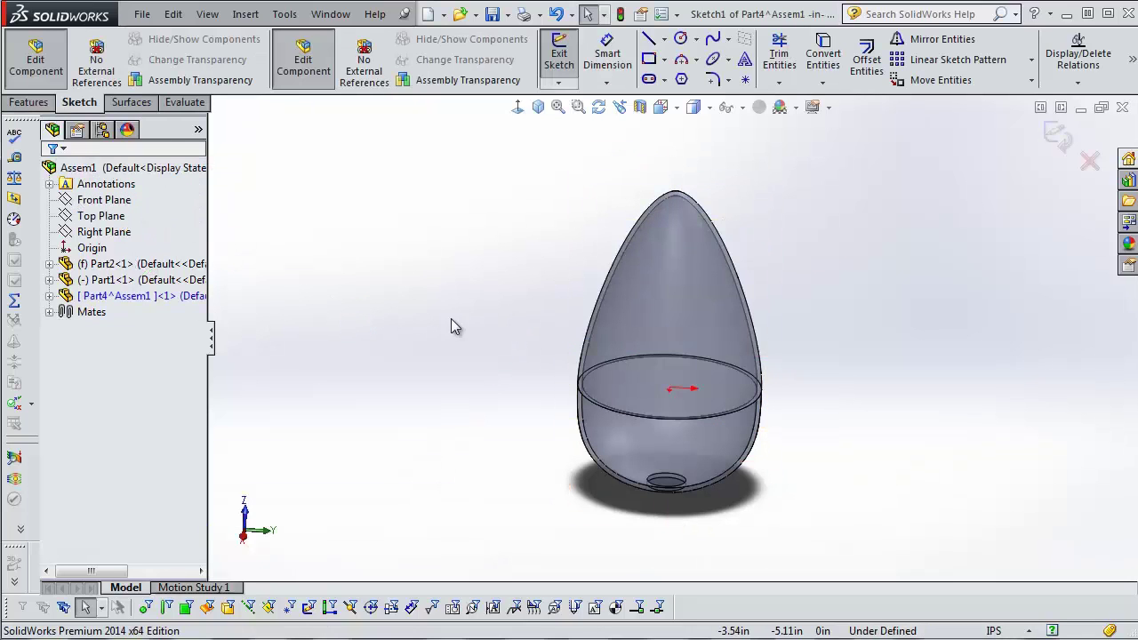
pyautogui.moveTo(544, 234)
pyautogui.mouseDown(button='middle')
pyautogui.moveTo(521, 351)
pyautogui.moveTo(772, 241)
pyautogui.mouseUp(button='middle')
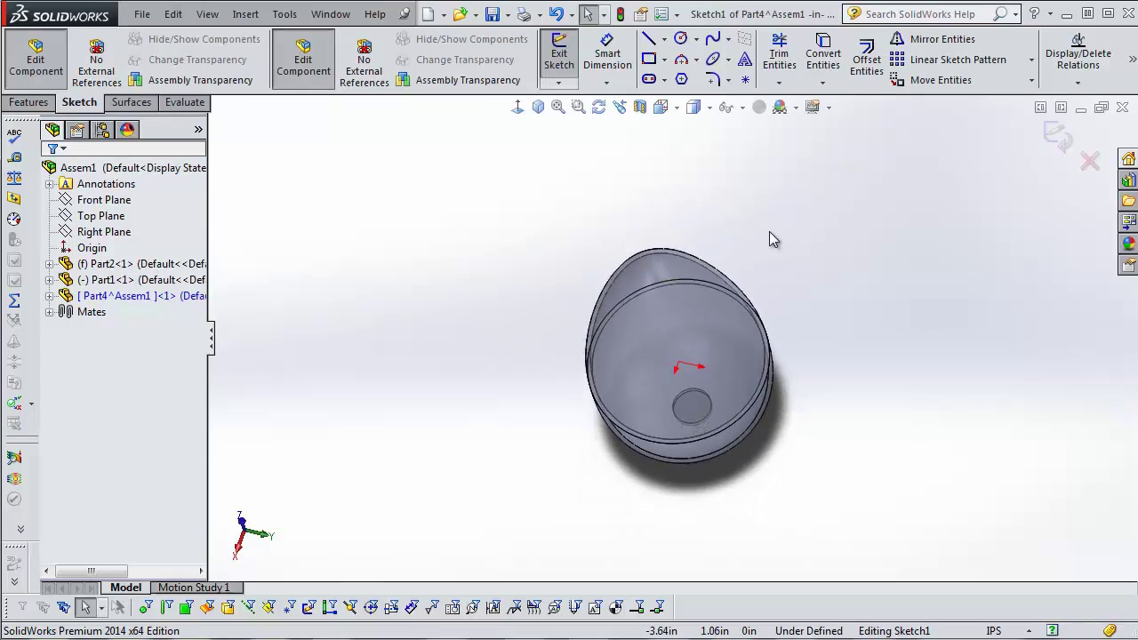
pyautogui.click(1091, 161)
pyautogui.click(716, 469)
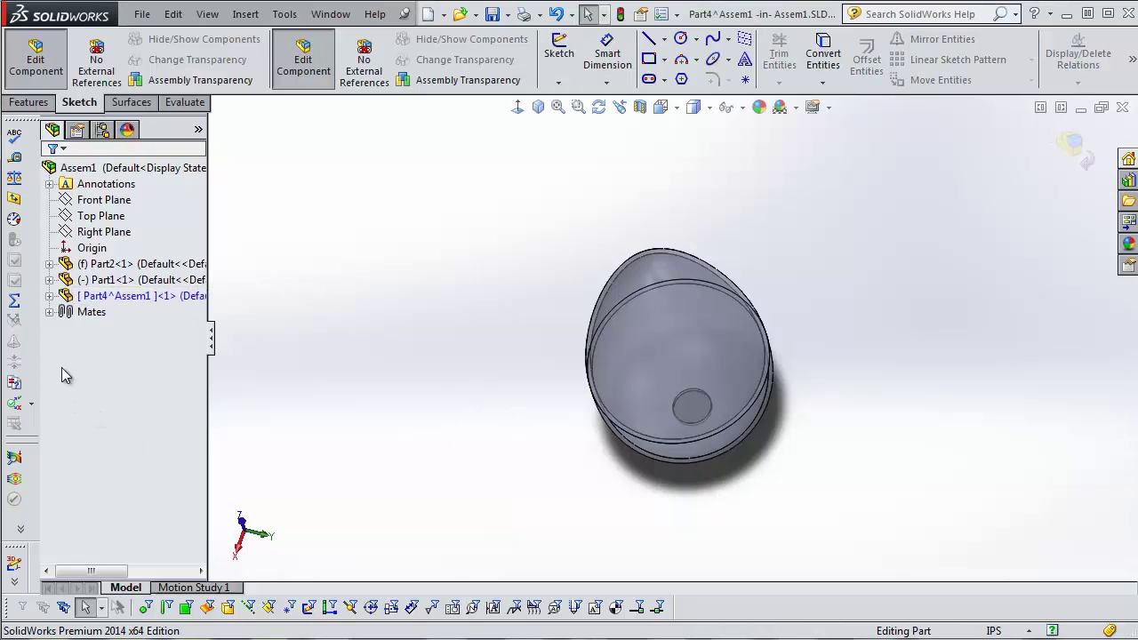
# - Expand Part4^Assem1 to show its bodies and planes, and bring up the Surfaces tool set
pyautogui.click(50, 296)
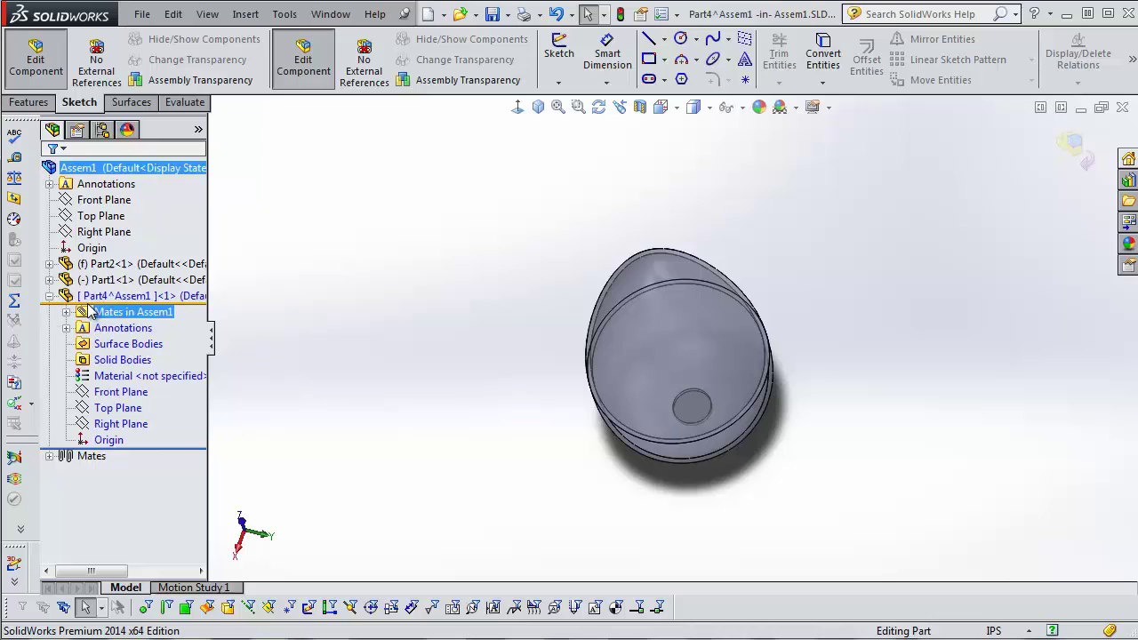
pyautogui.click(87, 297)
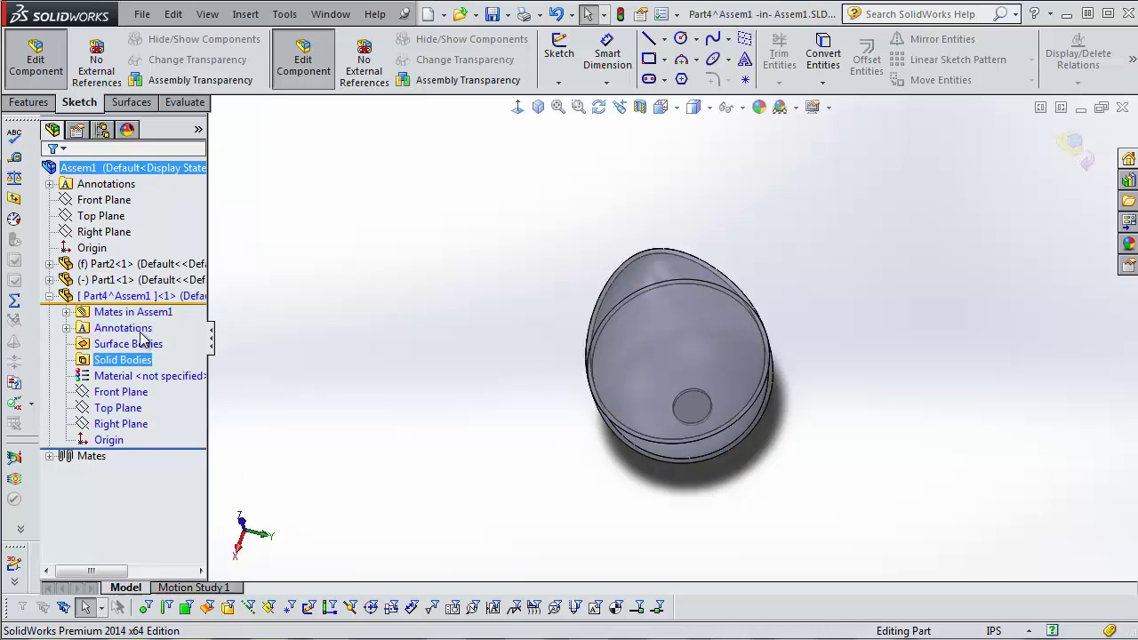
pyautogui.moveTo(448, 354); pyautogui.dragTo(485, 406, button='middle')
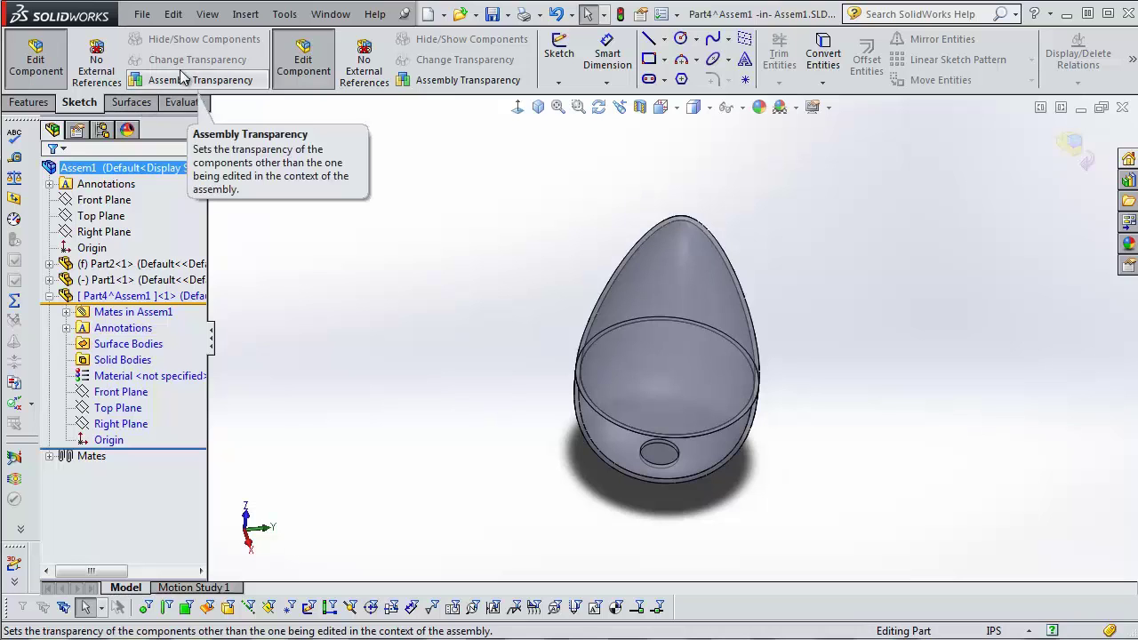
pyautogui.rightClick(424, 67)
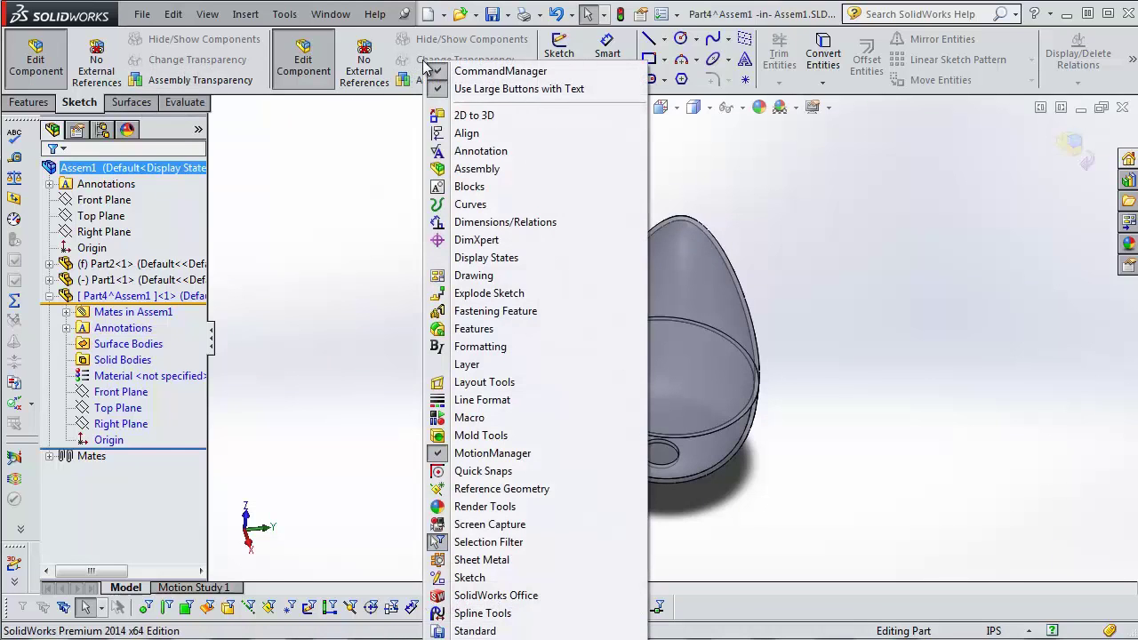
pyautogui.rightClick(129, 107)
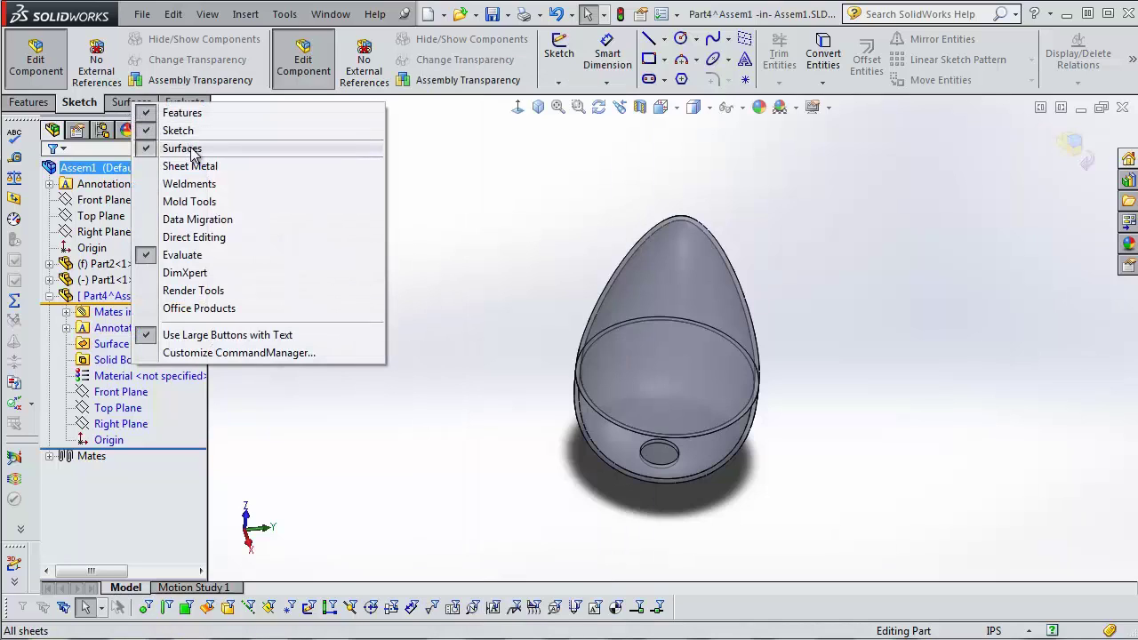
# - Start an Offset Surface copy and pick Part1's inner Shell1 face via Select Other
pyautogui.click(120, 102)
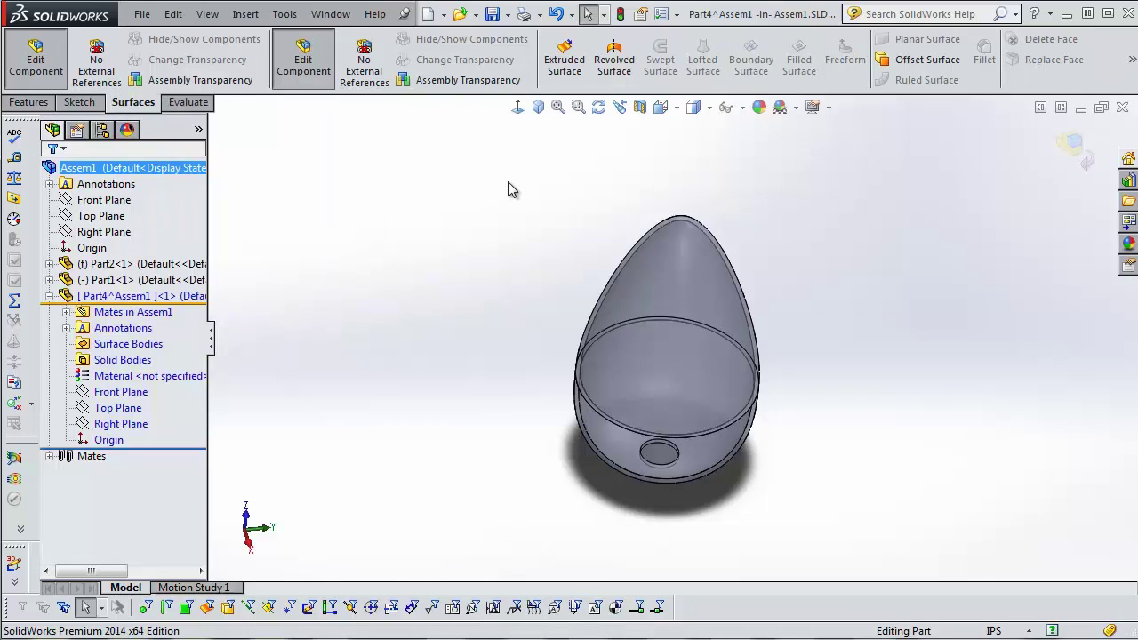
pyautogui.click(924, 59)
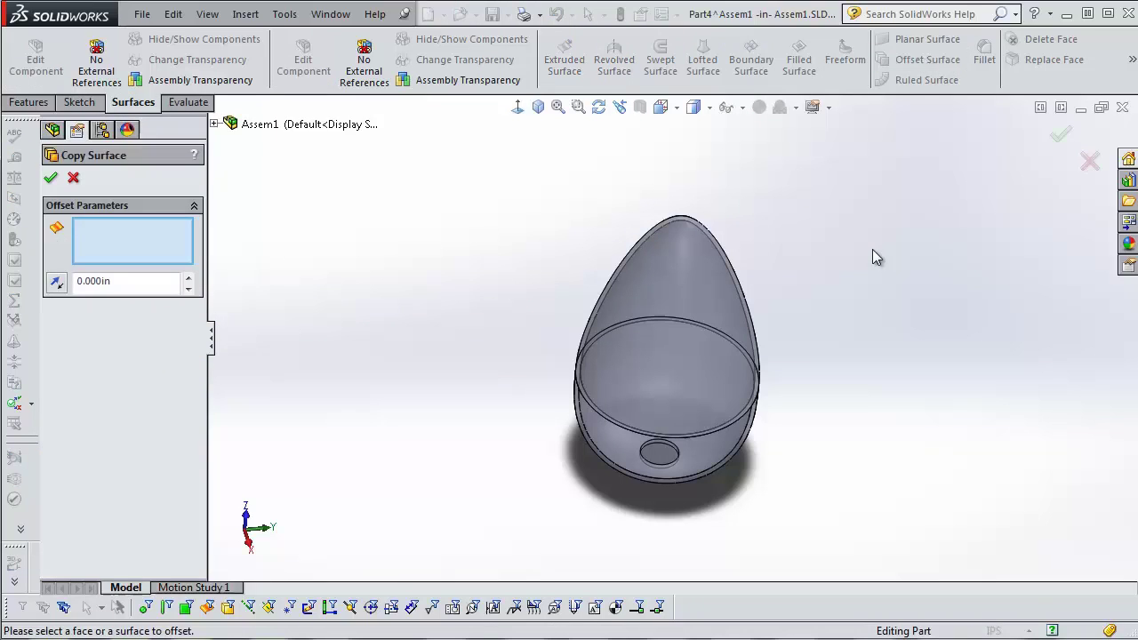
pyautogui.click(635, 405)
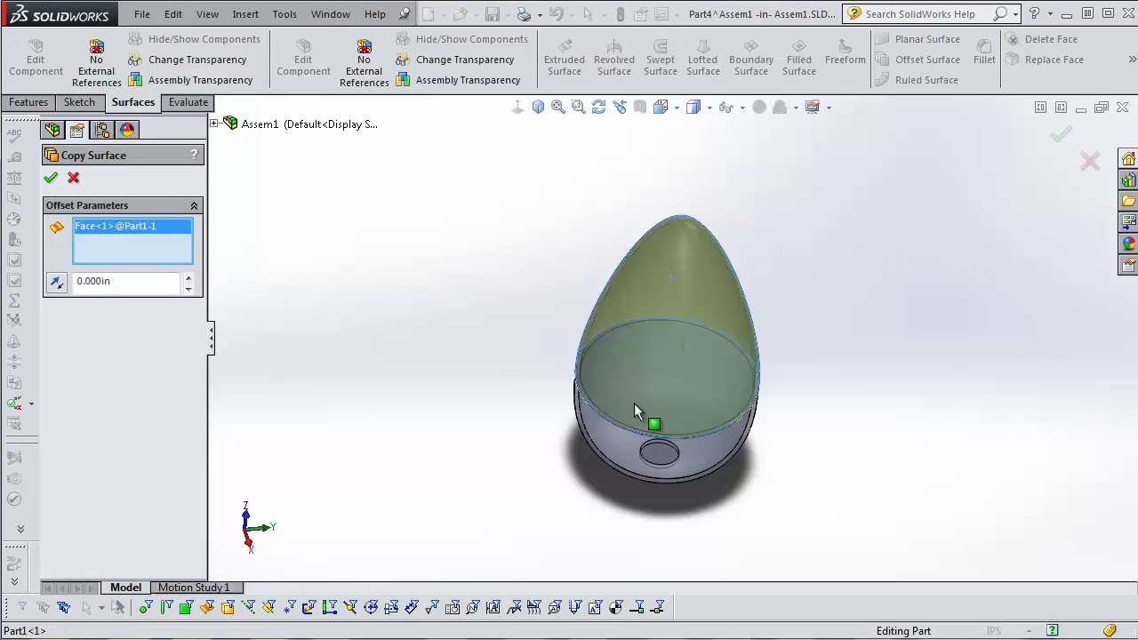
pyautogui.scroll(-5, 686, 262)
pyautogui.moveTo(731, 343); pyautogui.dragTo(624, 371, button='middle')
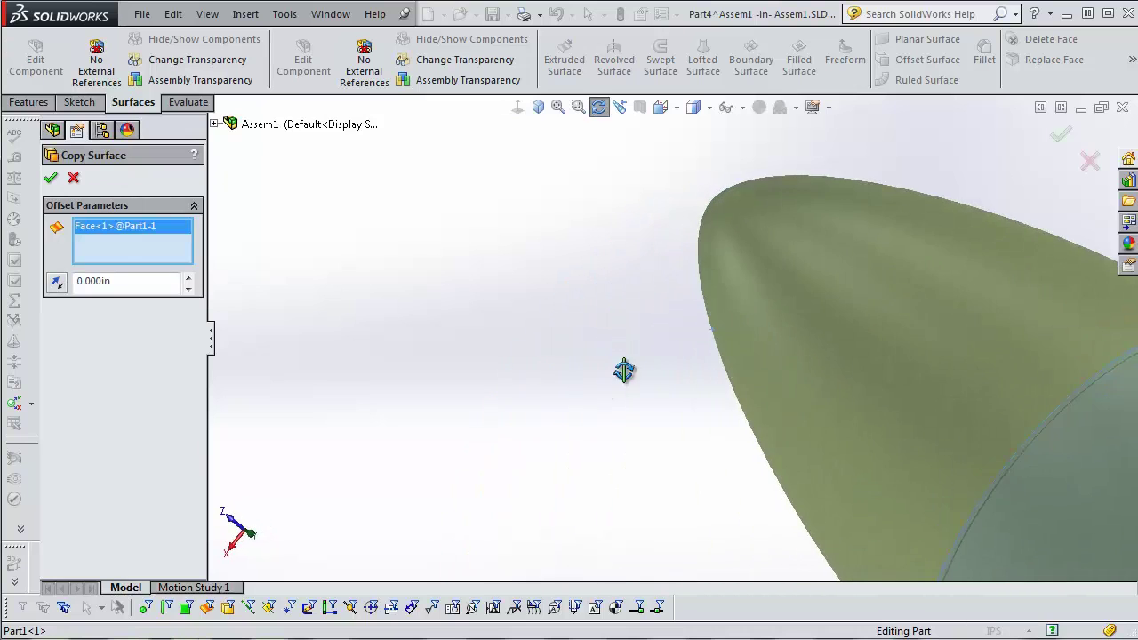
pyautogui.scroll(5, 680, 338)
pyautogui.click(745, 436)
pyautogui.moveTo(744, 437); pyautogui.dragTo(661, 338, button='middle')
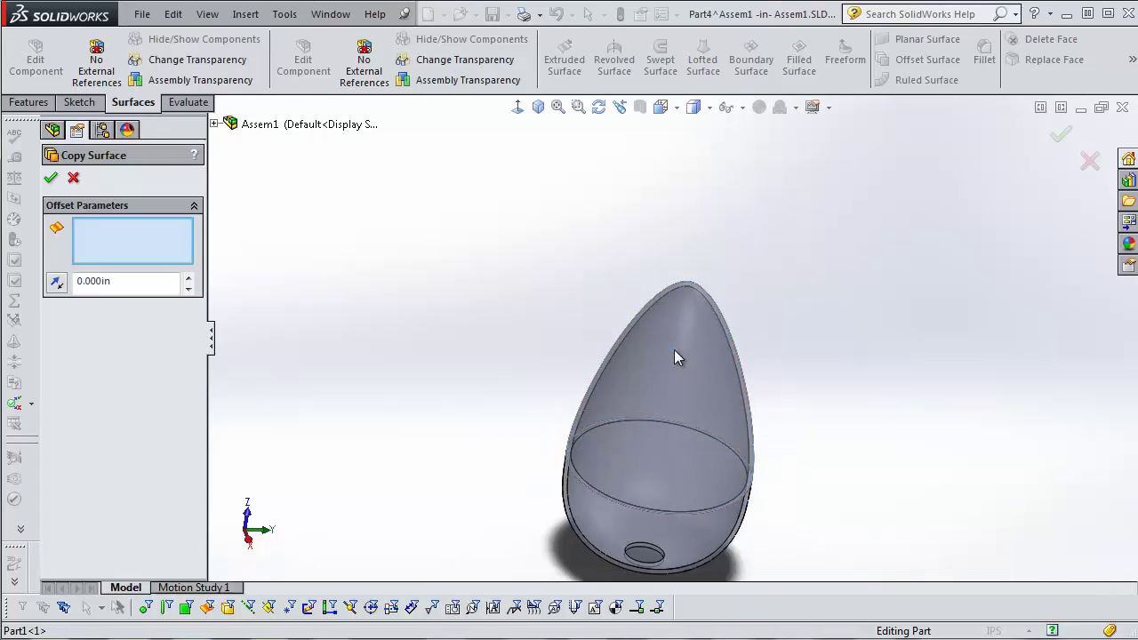
pyautogui.rightClick(674, 354)
pyautogui.click(711, 414)
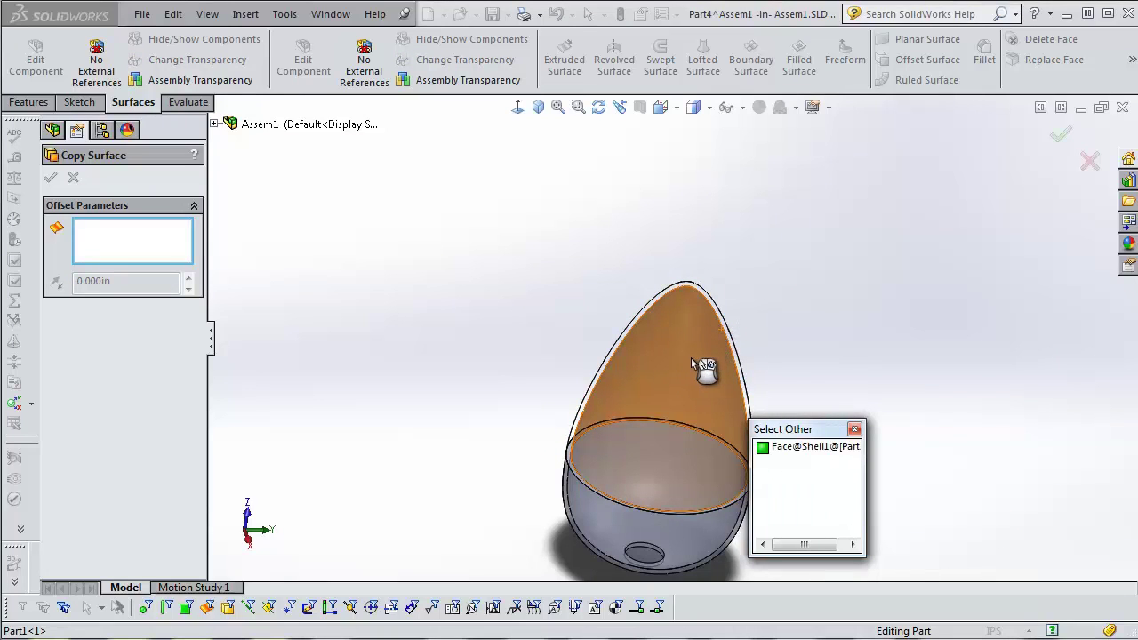
pyautogui.click(798, 447)
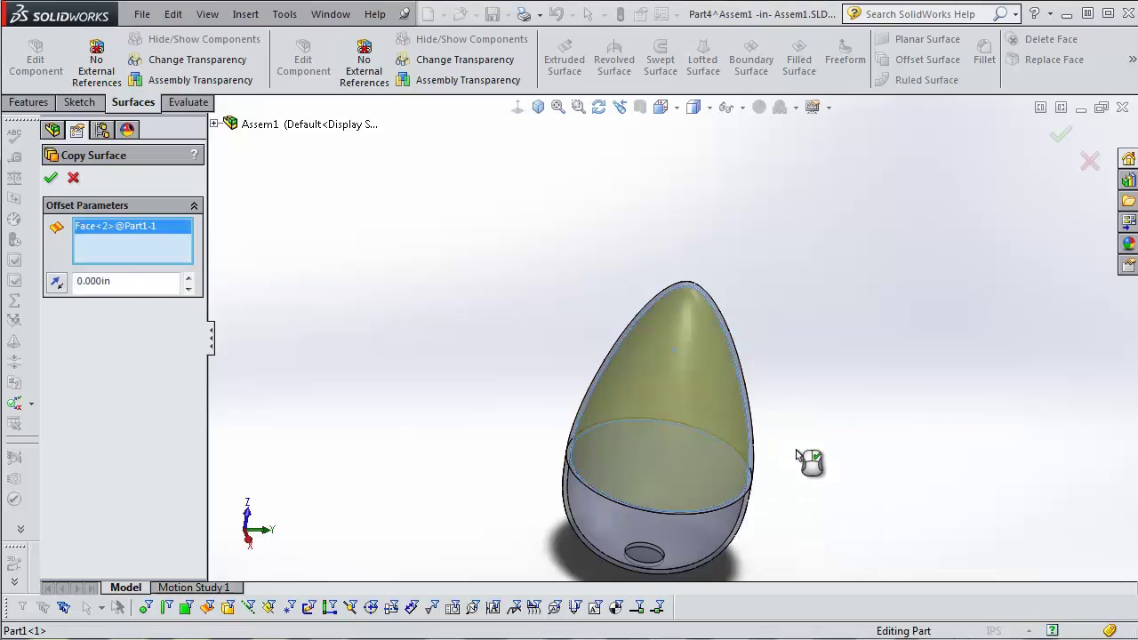
# - Add the hidden inner shell faces of the lower half, Part2, via Select Other
pyautogui.rightClick(702, 538)
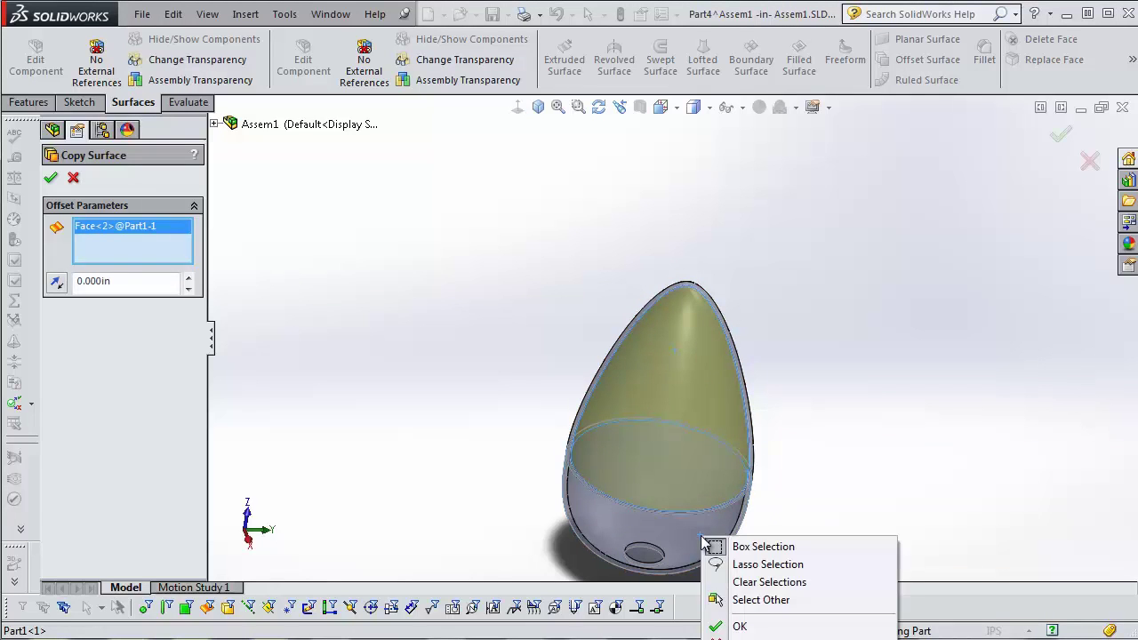
pyautogui.click(756, 601)
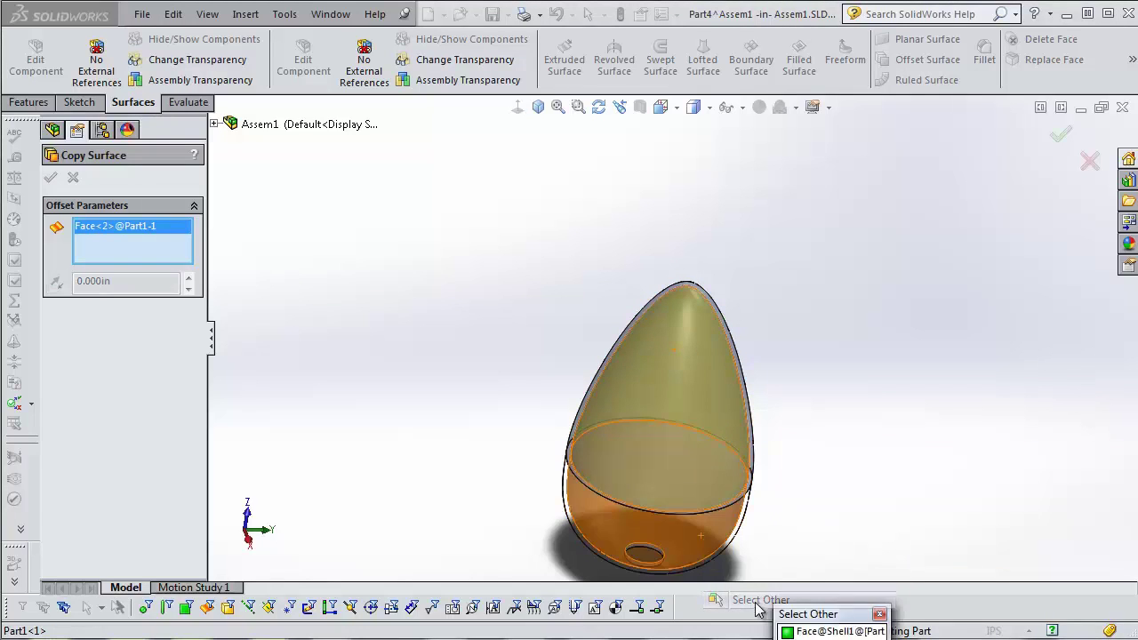
pyautogui.click(832, 630)
pyautogui.rightClick(687, 534)
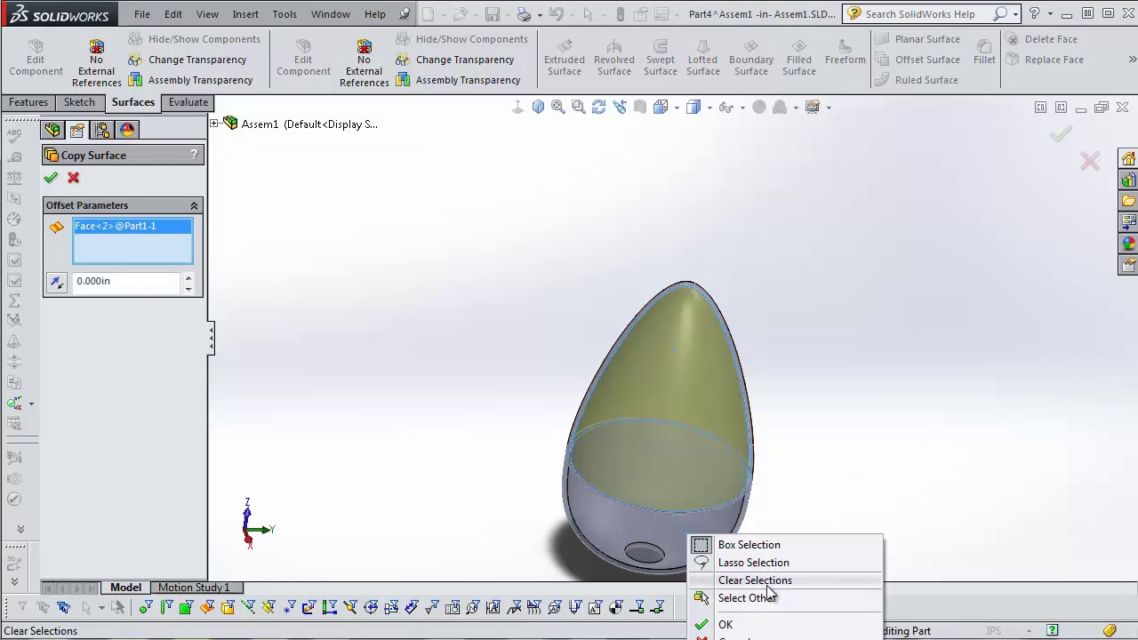
pyautogui.click(743, 599)
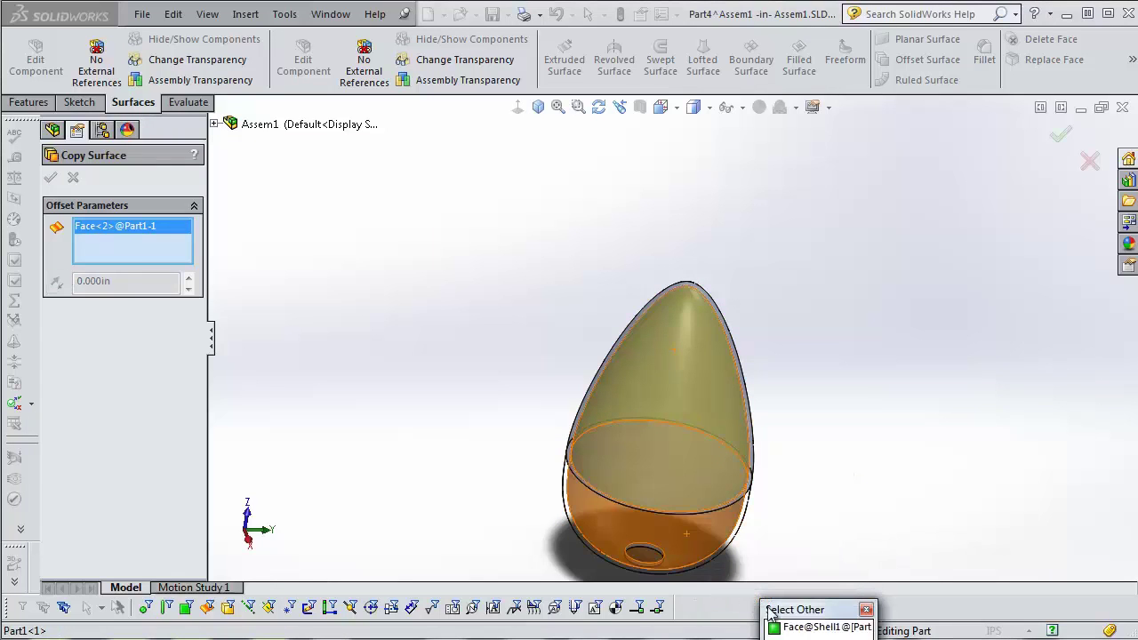
pyautogui.click(805, 628)
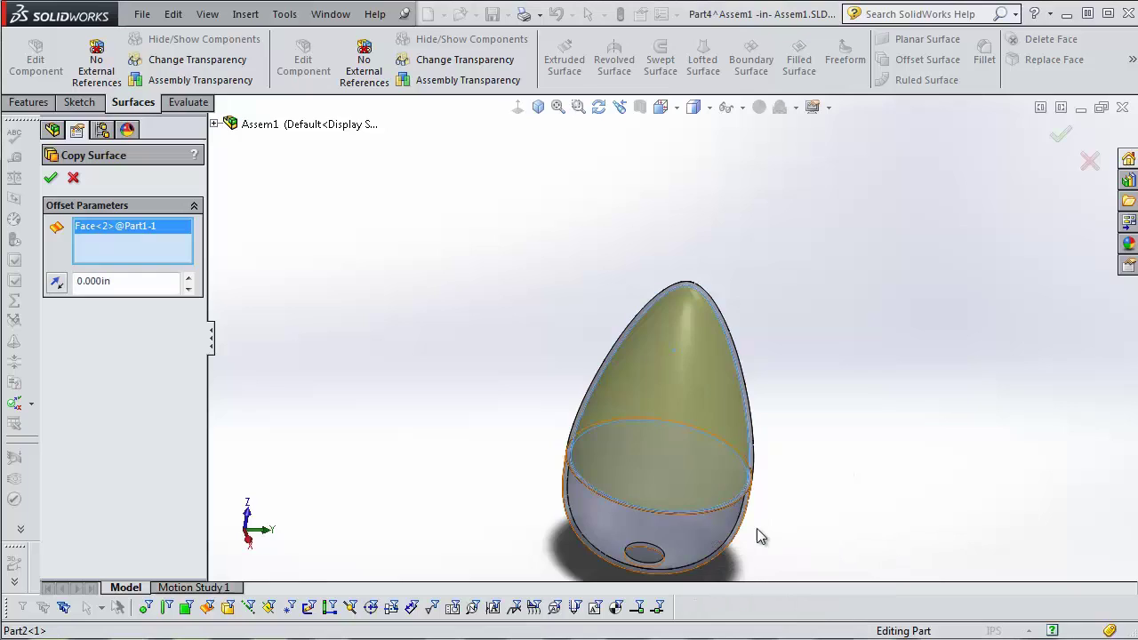
pyautogui.scroll(5, 747, 520)
pyautogui.scroll(-8, 590, 252)
pyautogui.rightClick(563, 228)
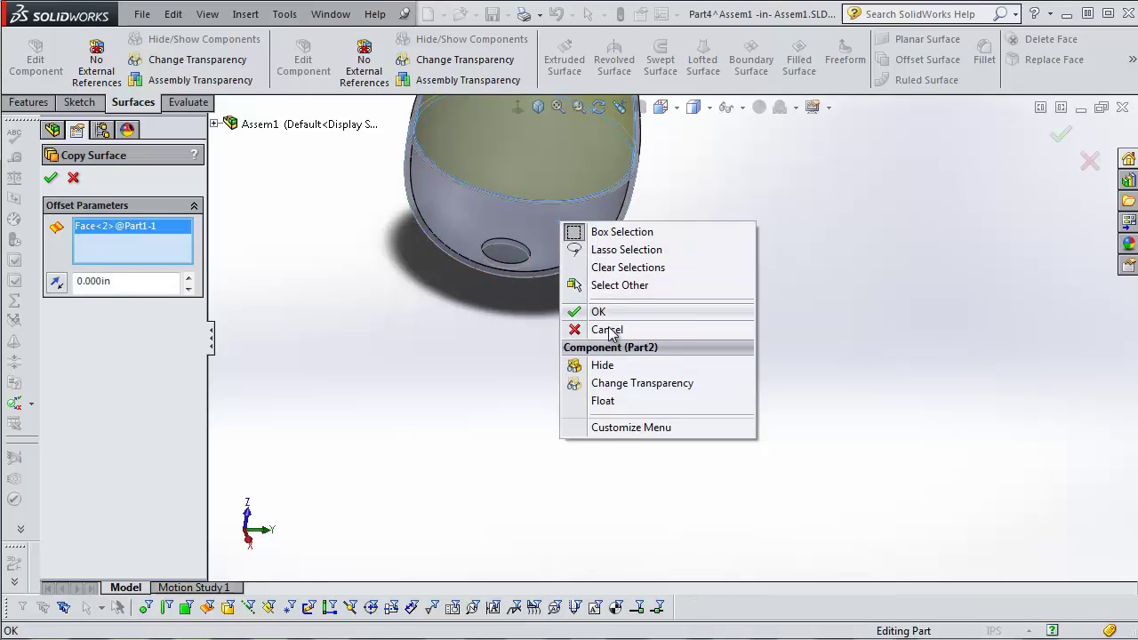
pyautogui.click(613, 284)
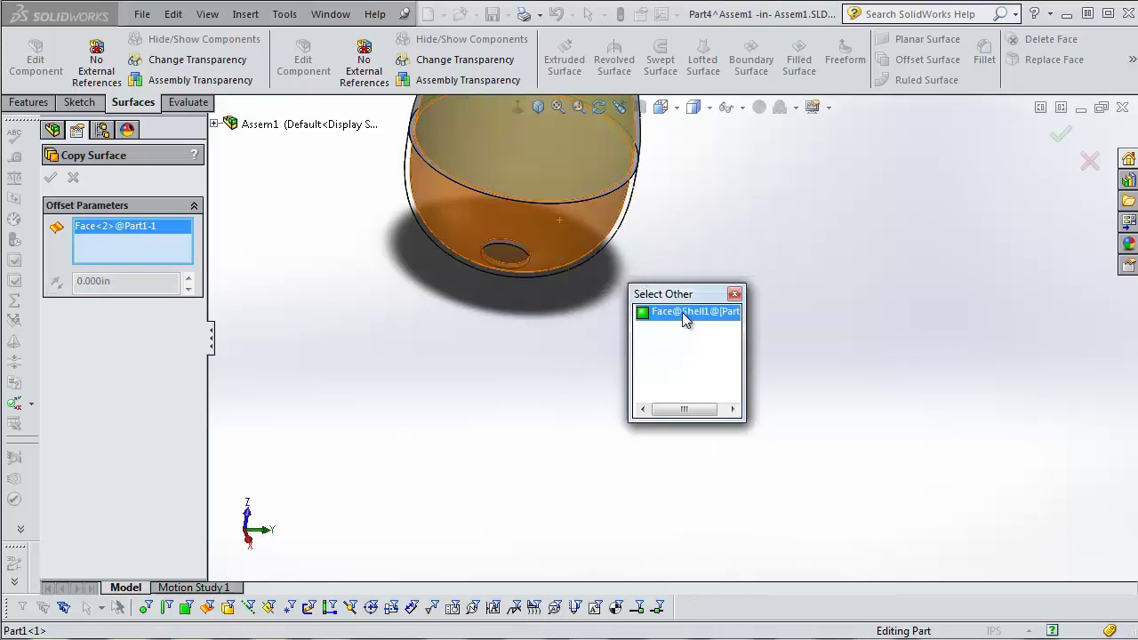
pyautogui.click(682, 313)
pyautogui.scroll(5, 610, 243)
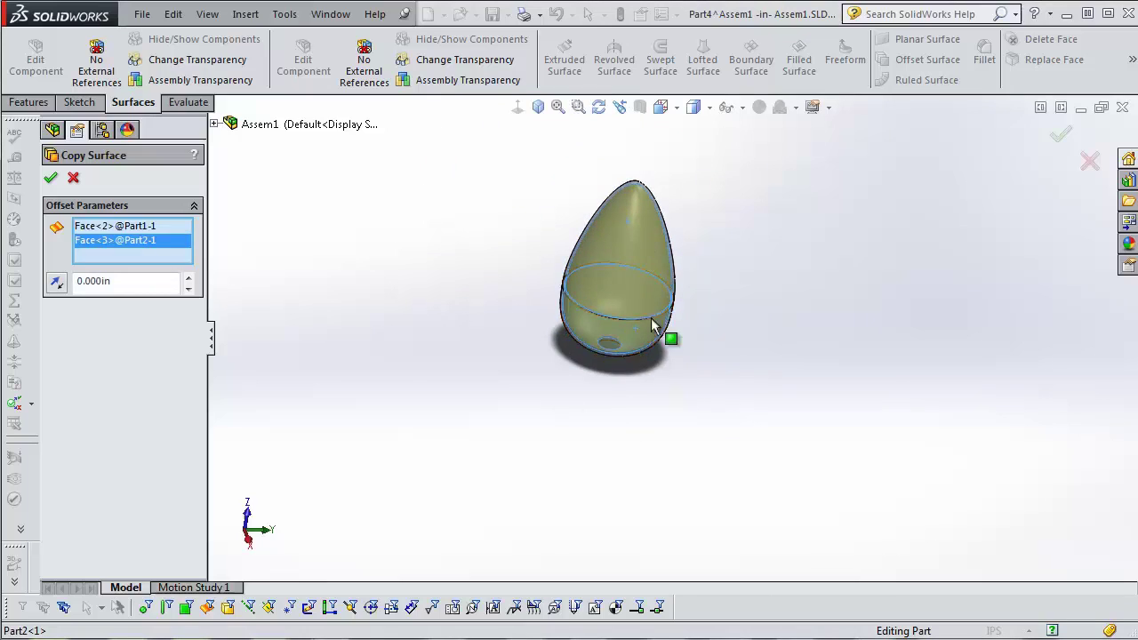
# - Keep the 0.000in offset distance and create Surface-Offset1
pyautogui.click(538, 107)
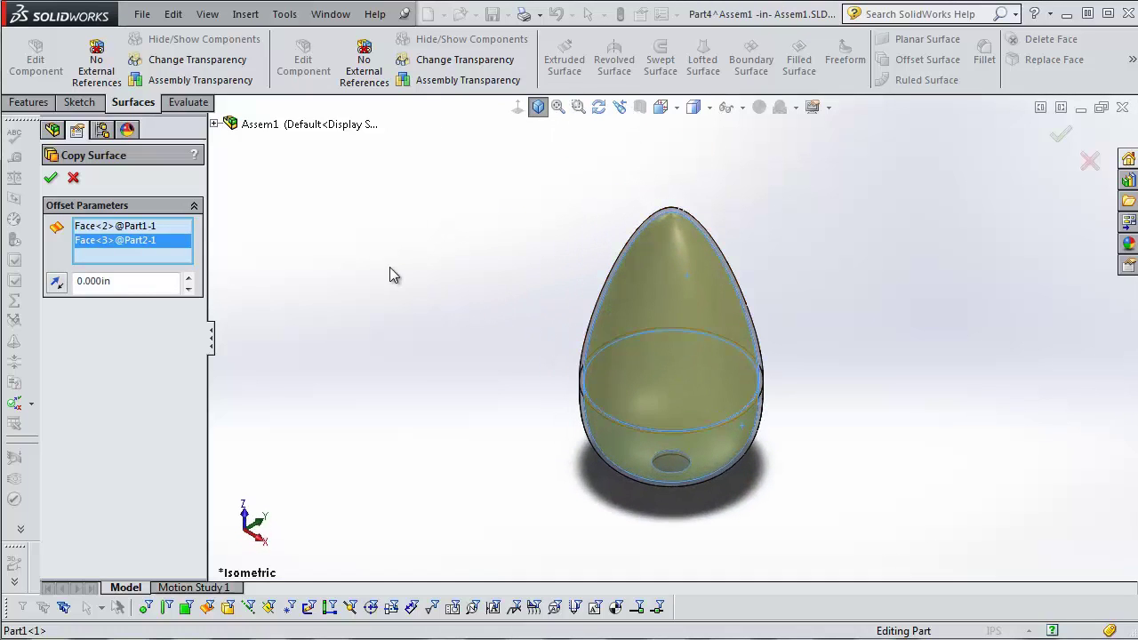
pyautogui.click(123, 282)
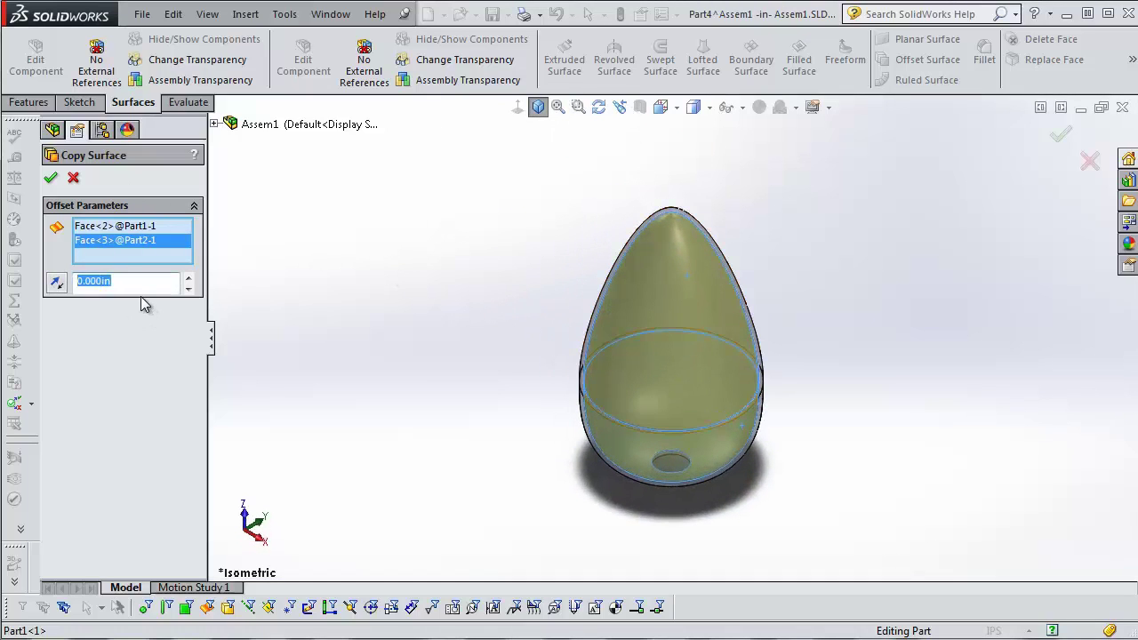
pyautogui.click(51, 177)
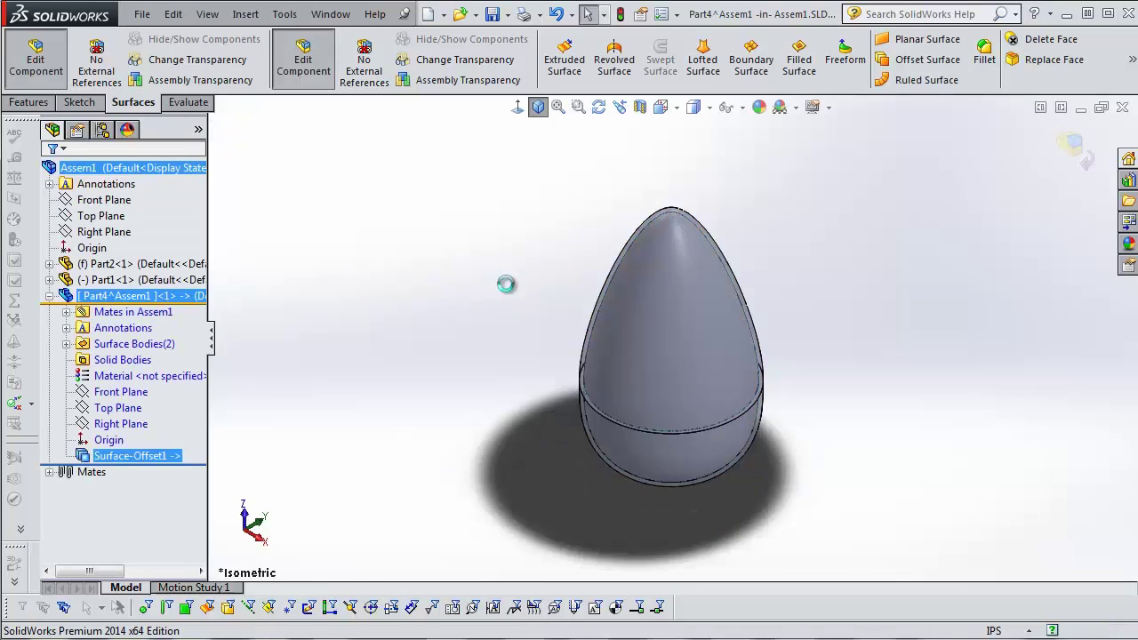
pyautogui.scroll(2, 670, 392)
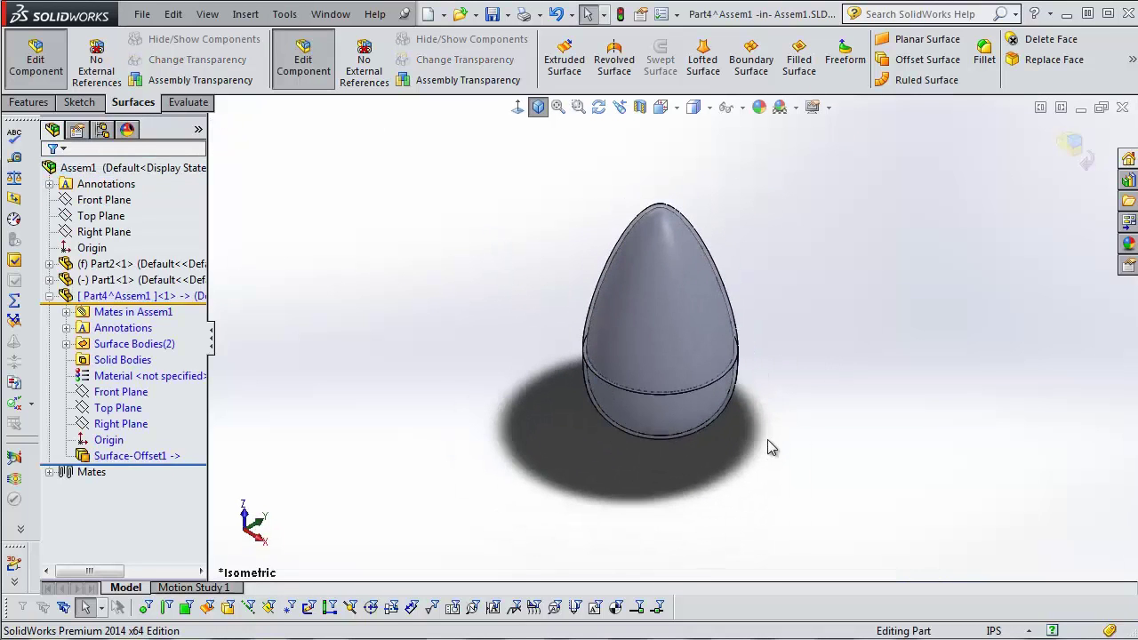
# - Exit in-context editing and open Part4^Assem1 in its own window
pyautogui.click(1078, 150)
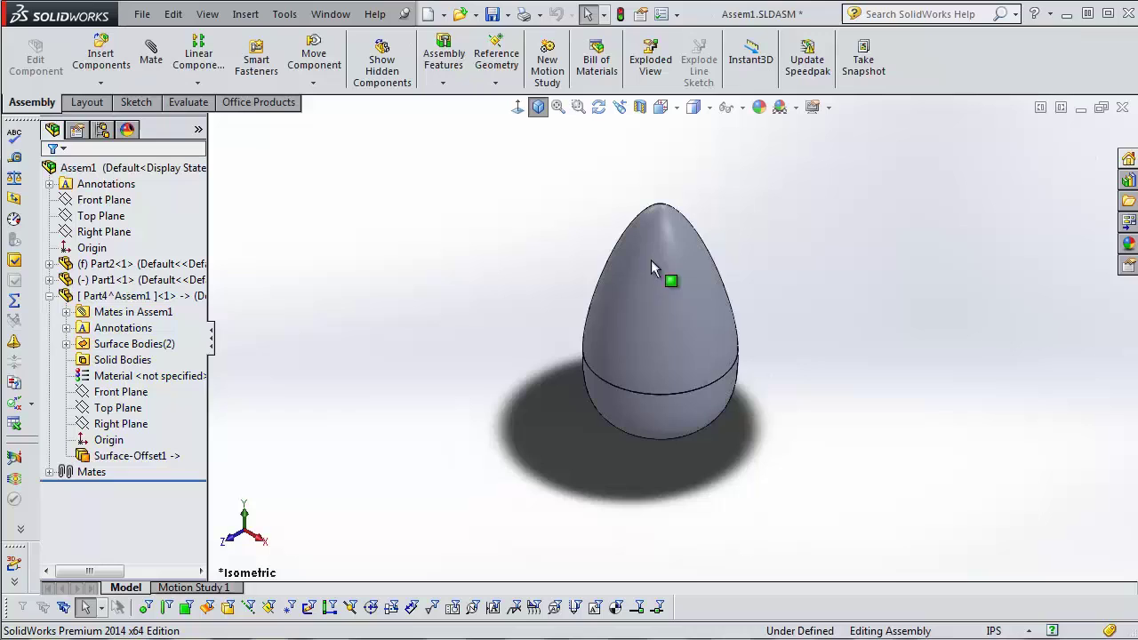
pyautogui.click(709, 256)
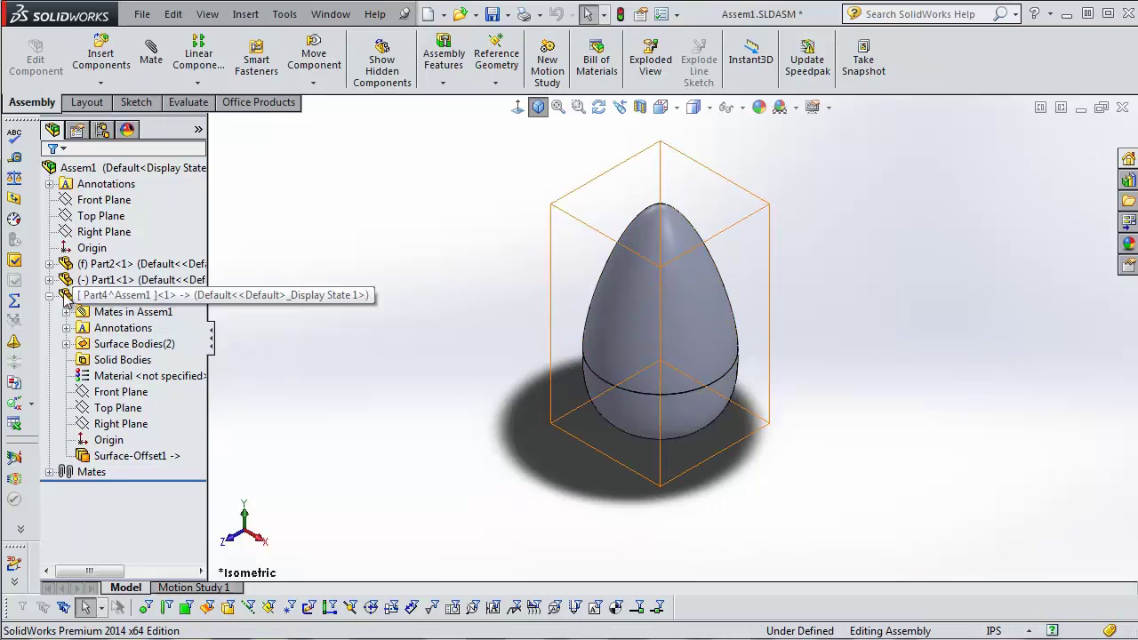
pyautogui.doubleClick(101, 300)
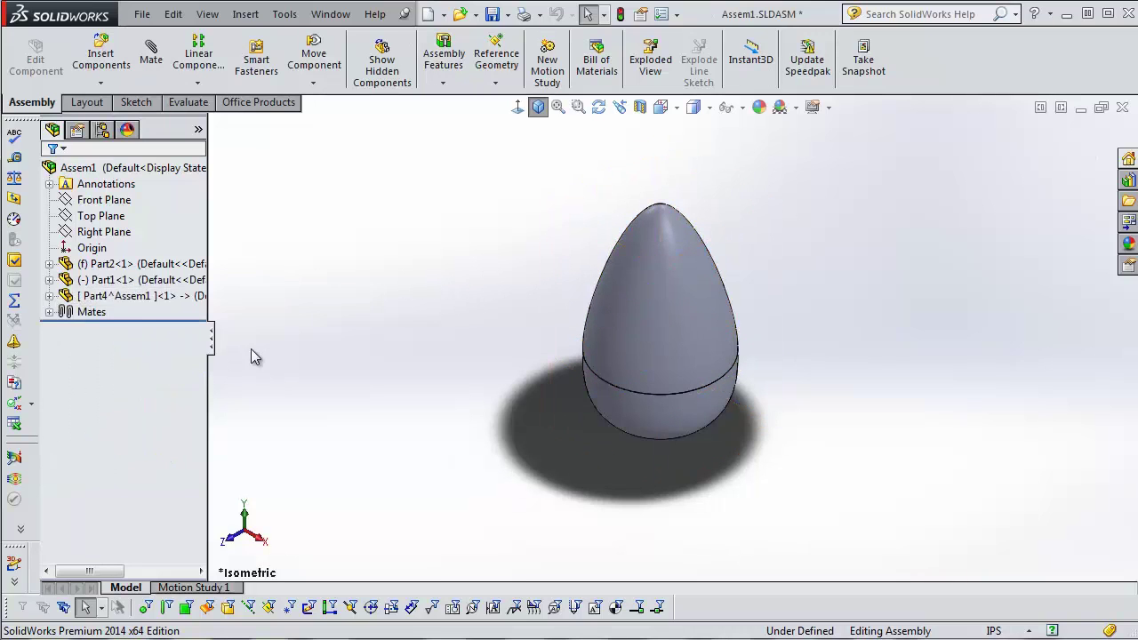
pyautogui.rightClick(126, 298)
pyautogui.click(131, 242)
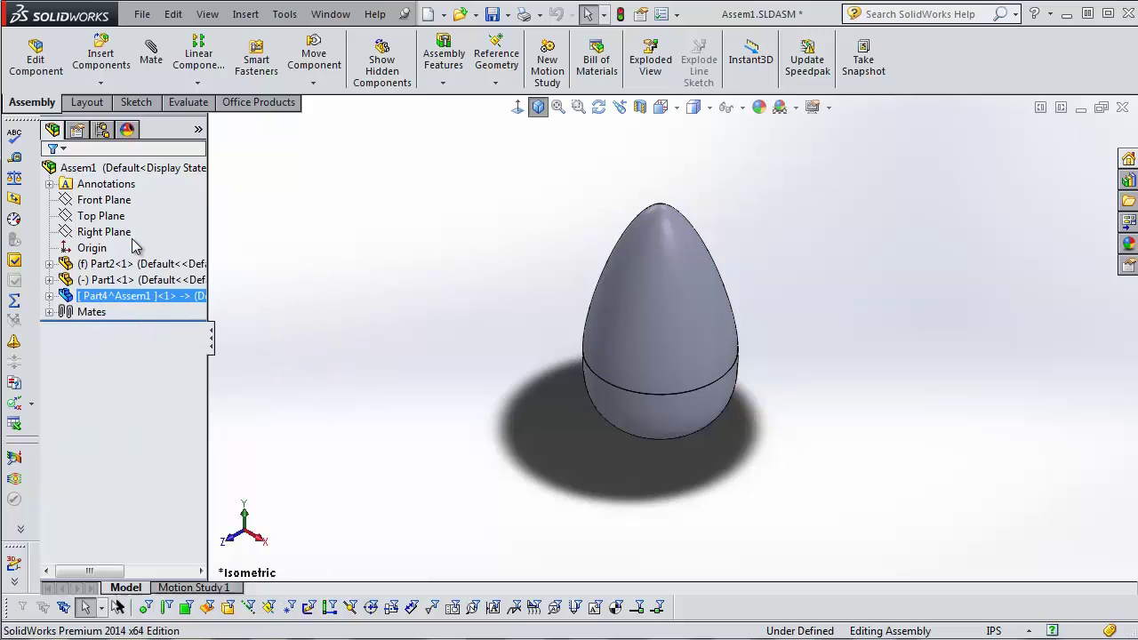
# - Turn the part to reveal the 0.847in hole and select its edge
pyautogui.moveTo(442, 262); pyautogui.dragTo(859, 292, button='middle')
pyautogui.scroll(-5, 726, 247)
pyautogui.moveTo(727, 247)
pyautogui.mouseDown(button='middle')
pyautogui.moveTo(699, 254)
pyautogui.moveTo(731, 231)
pyautogui.mouseUp(button='middle')
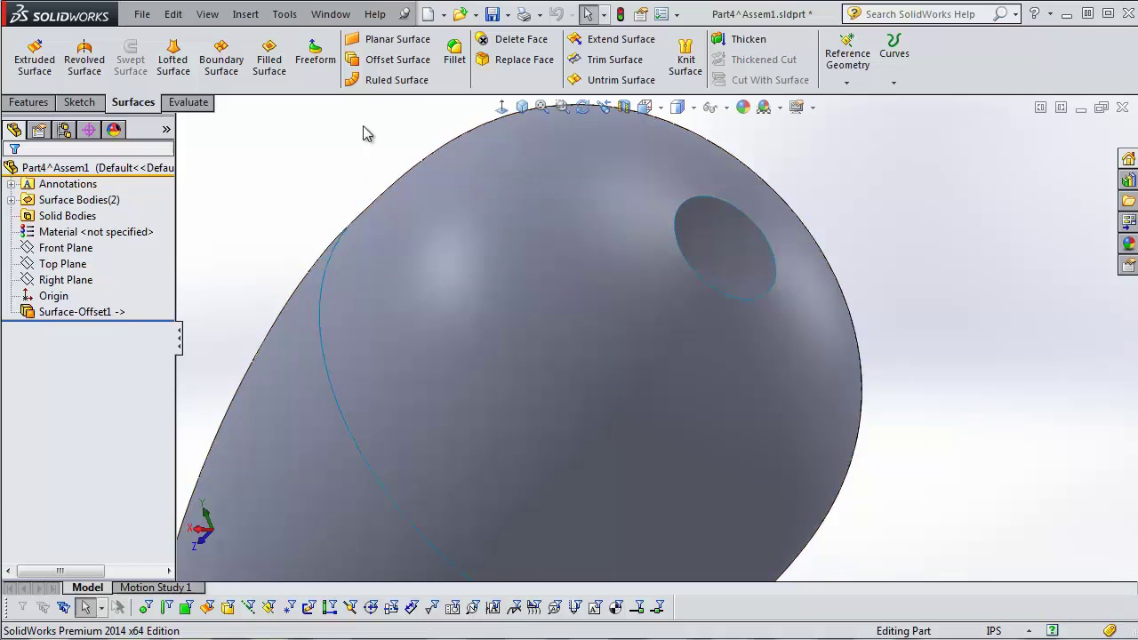
pyautogui.click(722, 210)
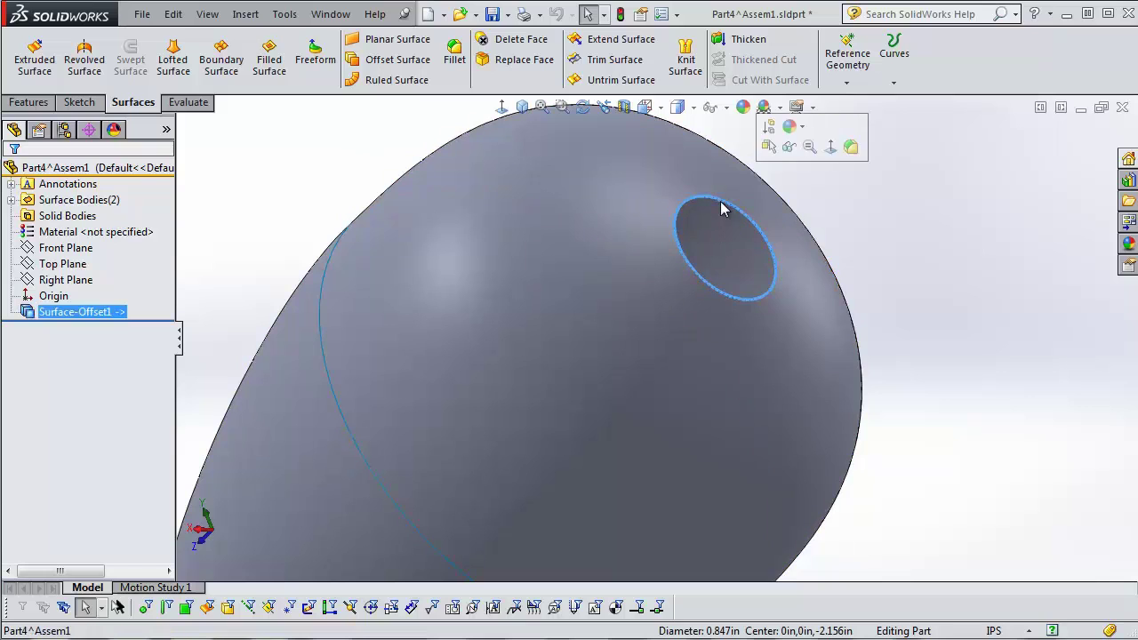
# - Fill the hole edge with a Filled Surface set to Curvature continuity, creating Surface-Fill1
pyautogui.click(272, 67)
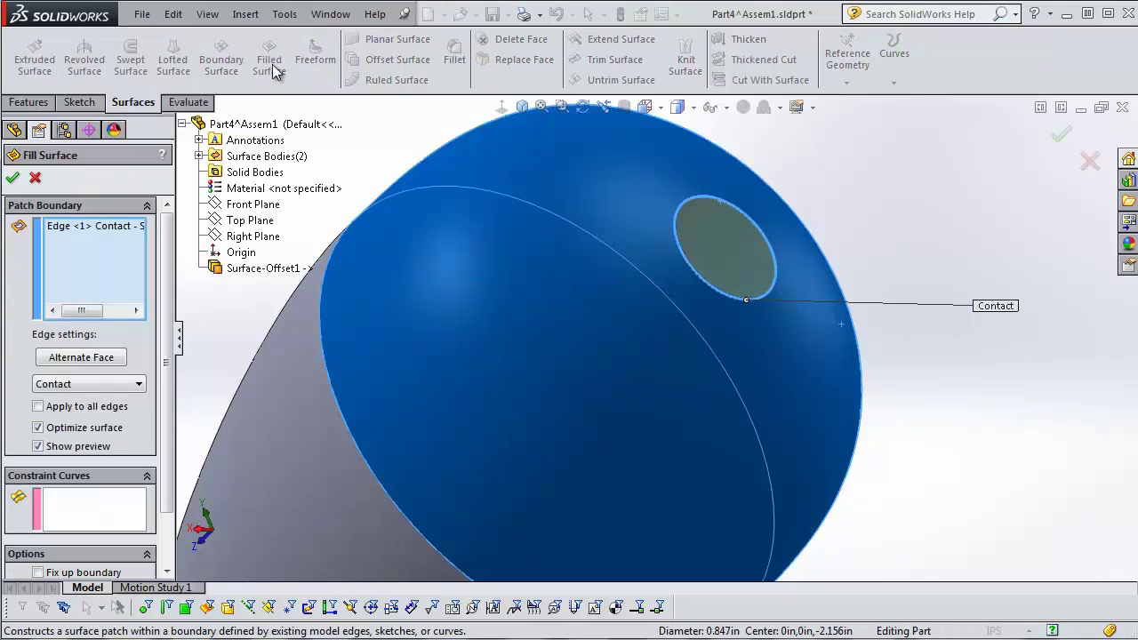
pyautogui.scroll(-3, 743, 302)
pyautogui.scroll(5, 744, 301)
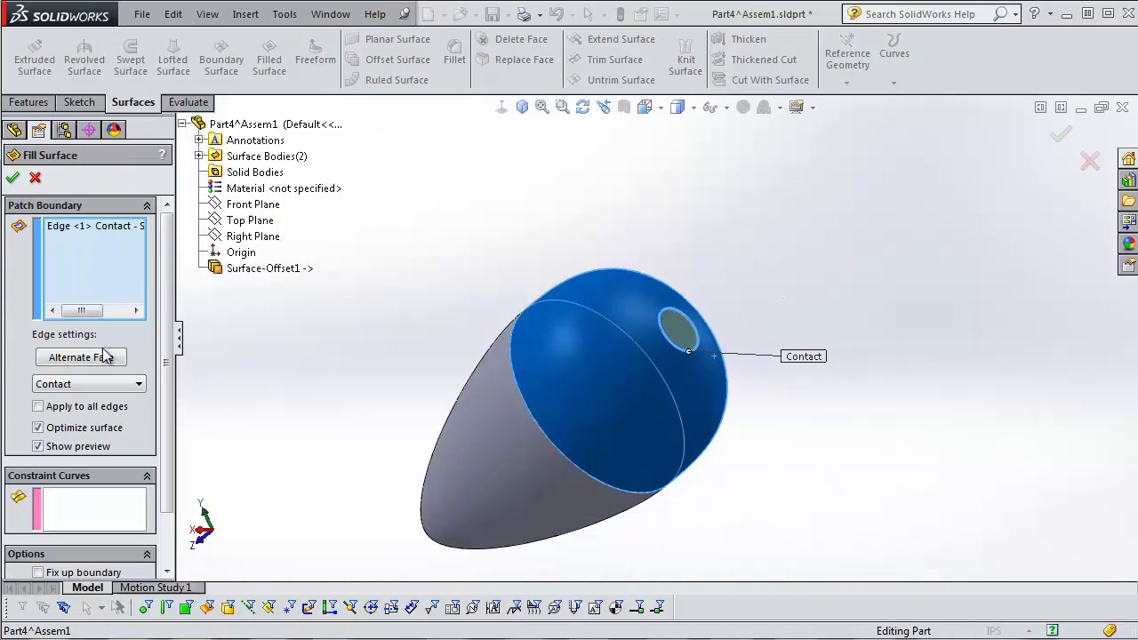
pyautogui.scroll(-2, 719, 336)
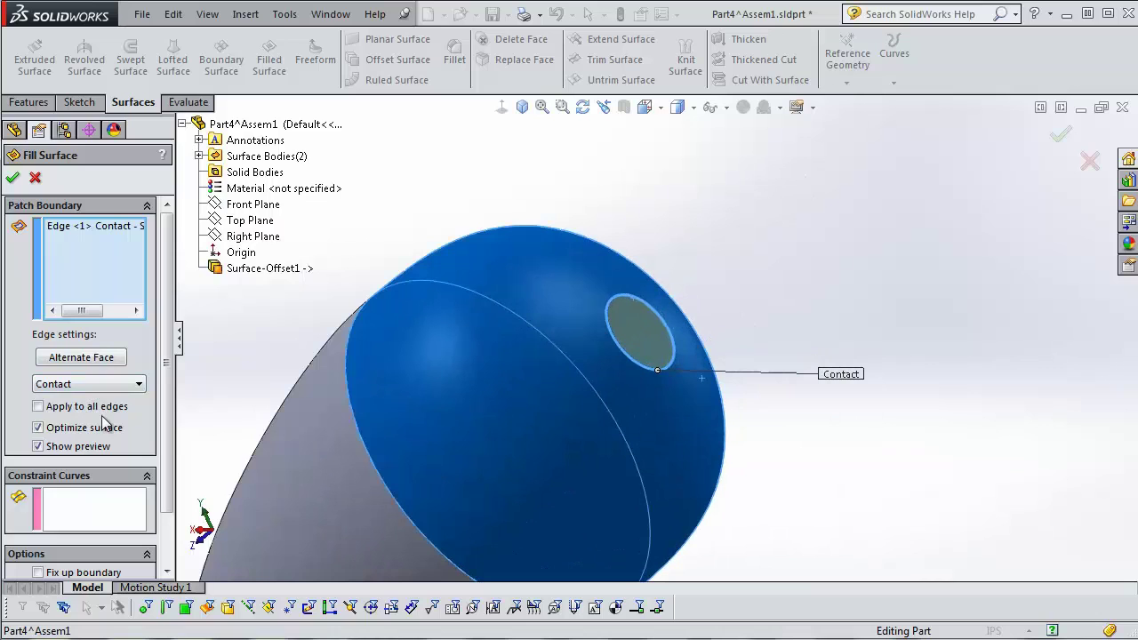
pyautogui.click(73, 384)
pyautogui.click(74, 423)
pyautogui.moveTo(730, 345); pyautogui.dragTo(589, 204, button='middle')
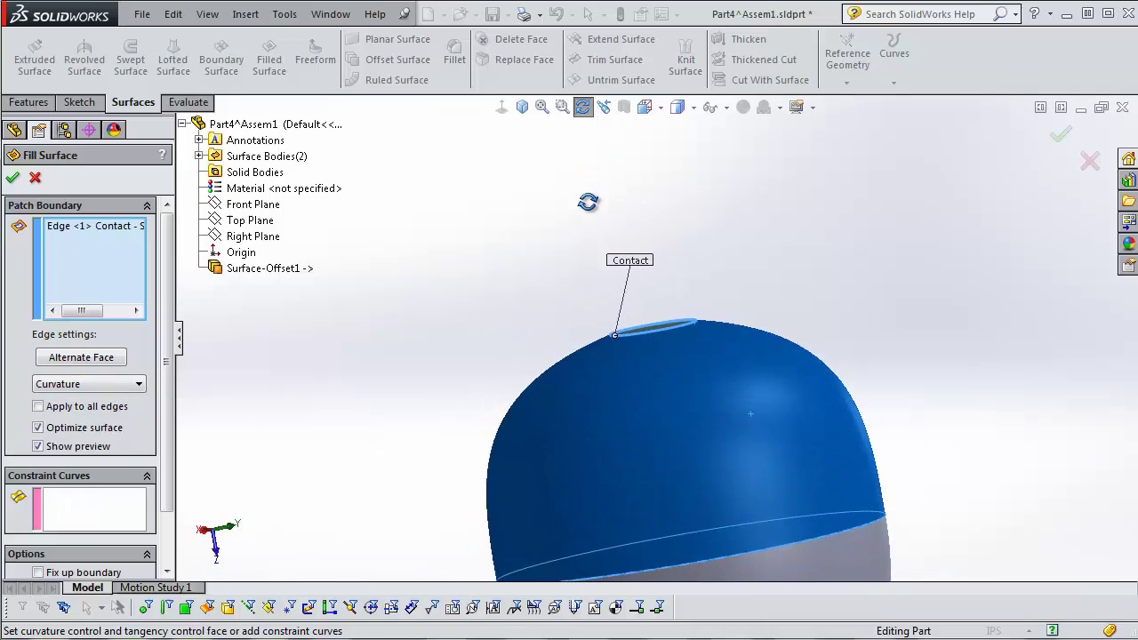
pyautogui.scroll(-3, 656, 363)
pyautogui.moveTo(657, 362); pyautogui.dragTo(595, 257, button='middle')
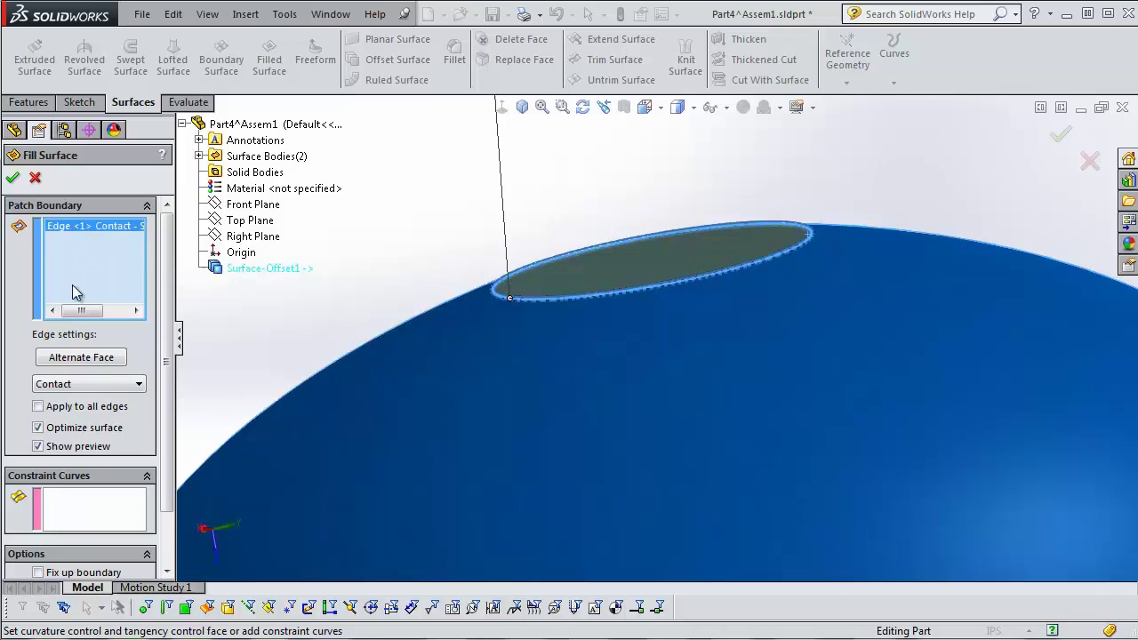
pyautogui.click(76, 425)
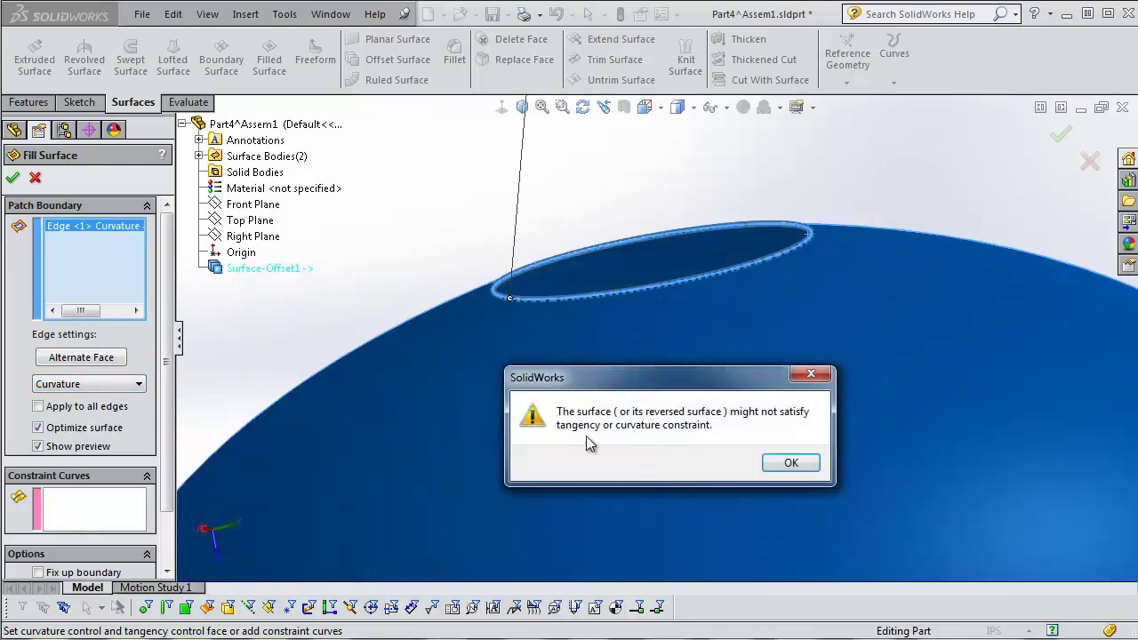
pyautogui.click(792, 465)
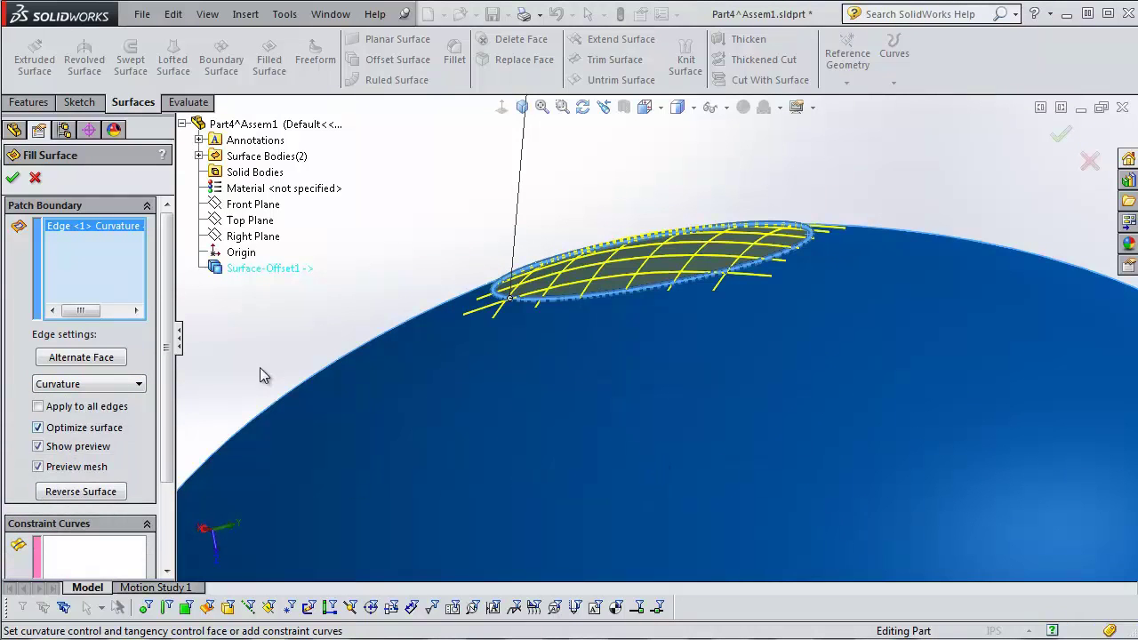
pyautogui.moveTo(488, 318); pyautogui.dragTo(583, 467, button='middle')
pyautogui.click(13, 181)
# - Knit both Surface-Offset1 faces and Surface-Fill1 with Merge entities into Surface-Knit1
pyautogui.press('f')
pyautogui.moveTo(525, 337); pyautogui.dragTo(608, 465, button='middle')
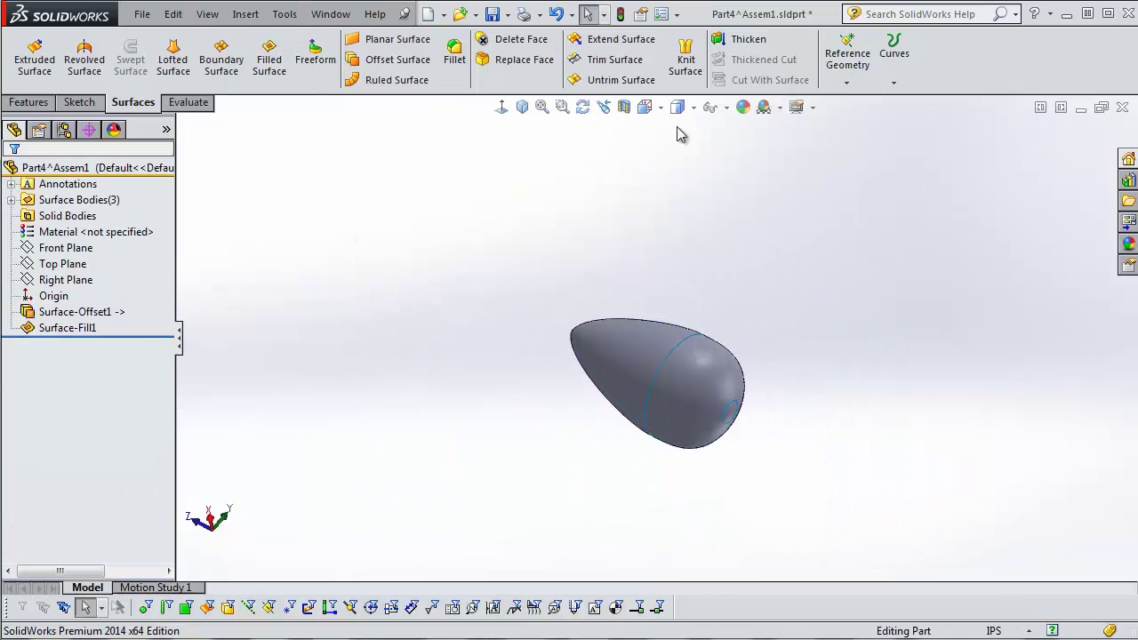
pyautogui.click(687, 58)
pyautogui.click(632, 361)
pyautogui.click(693, 374)
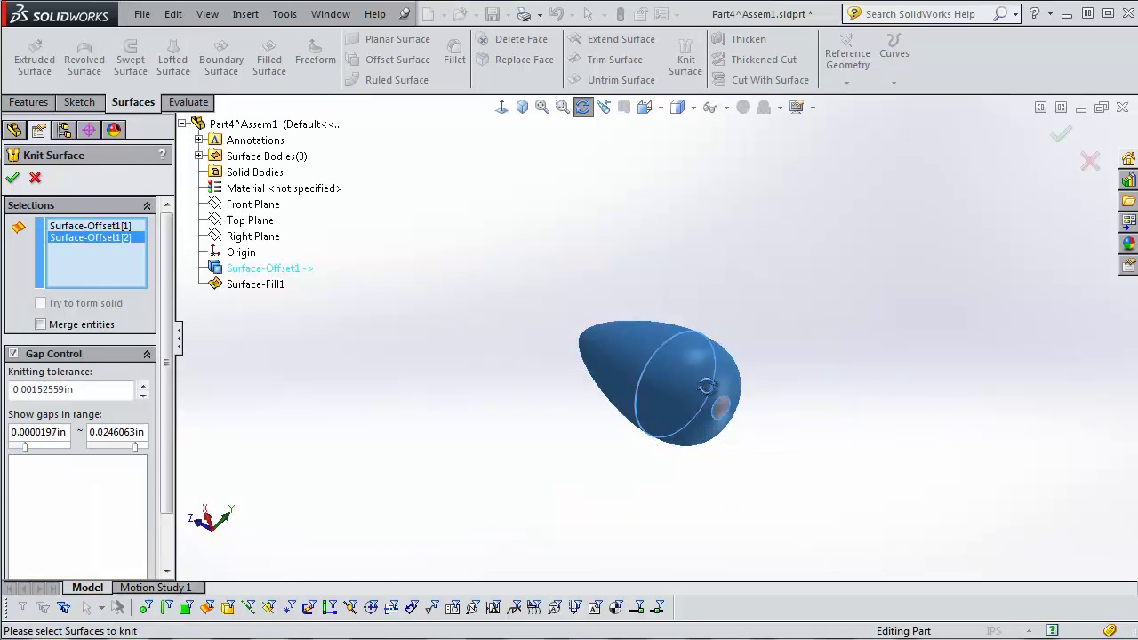
pyautogui.scroll(-5, 631, 381)
pyautogui.click(633, 382)
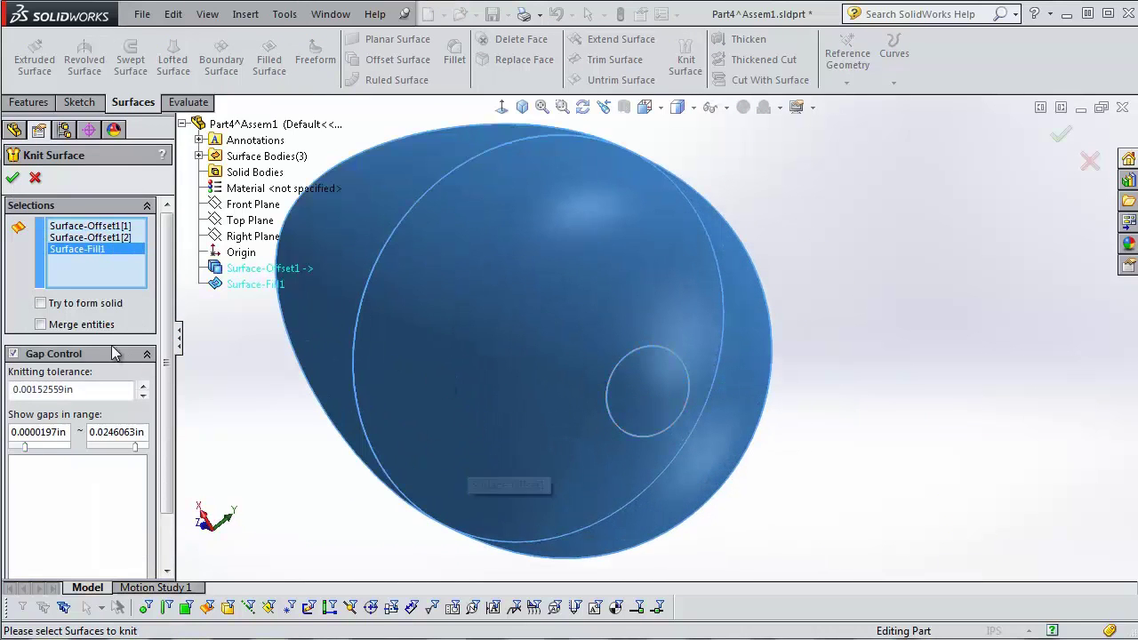
pyautogui.click(41, 324)
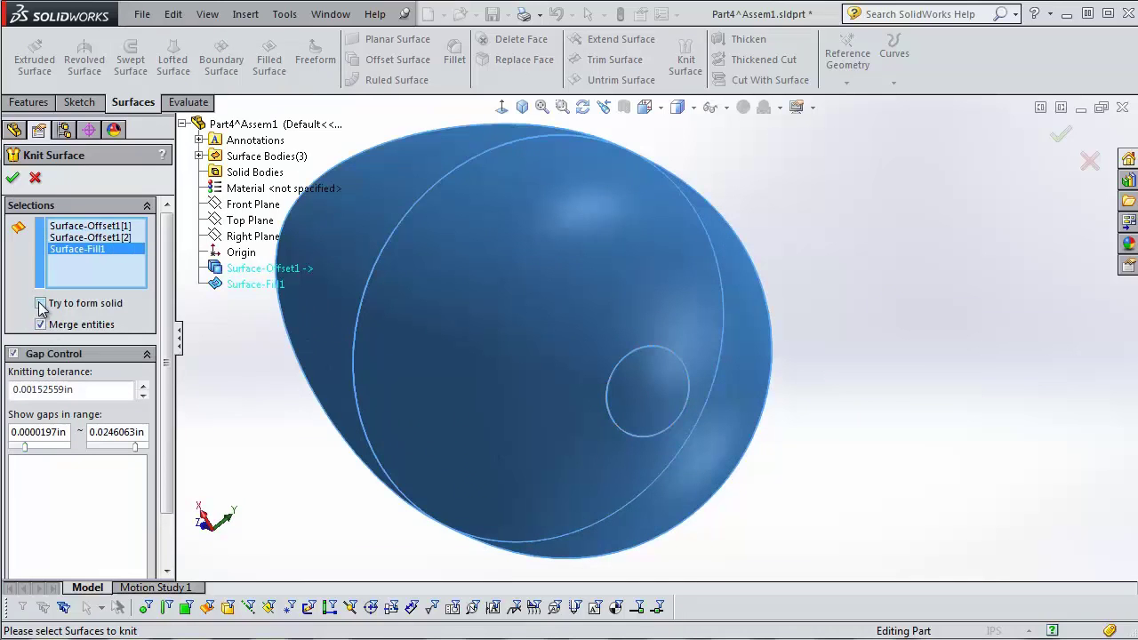
pyautogui.click(13, 178)
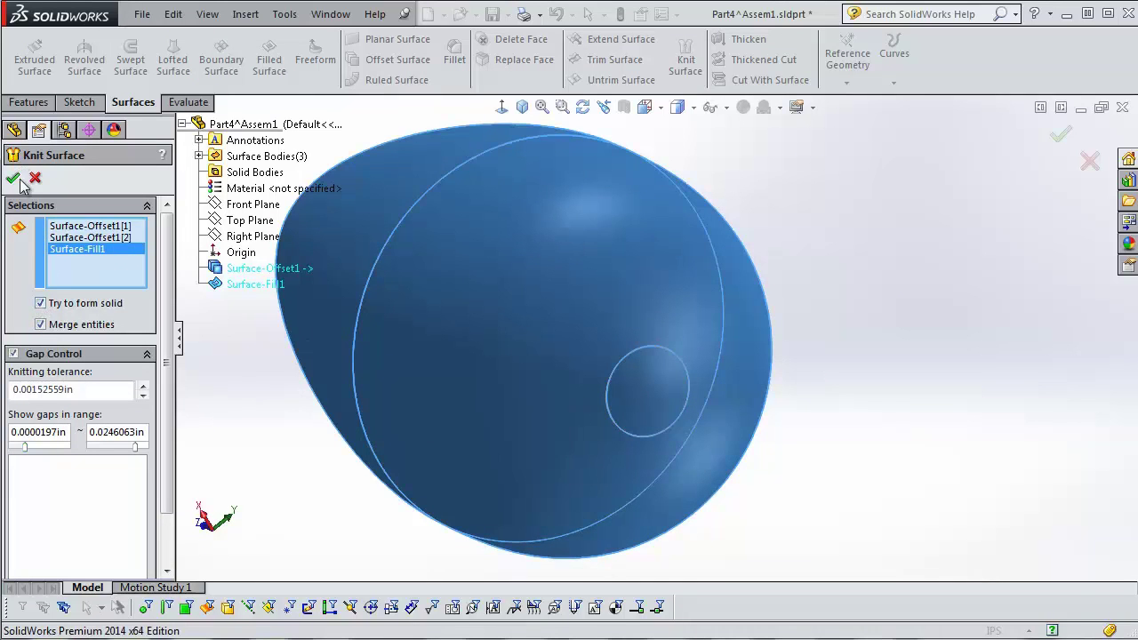
# - Inspect the knitted body and check Surface-Knit1 under Solid Bodies(1)
pyautogui.scroll(5, 641, 356)
pyautogui.moveTo(668, 241); pyautogui.dragTo(703, 418, button='middle')
pyautogui.scroll(6, 694, 382)
pyautogui.moveTo(679, 348); pyautogui.dragTo(681, 373, button='middle')
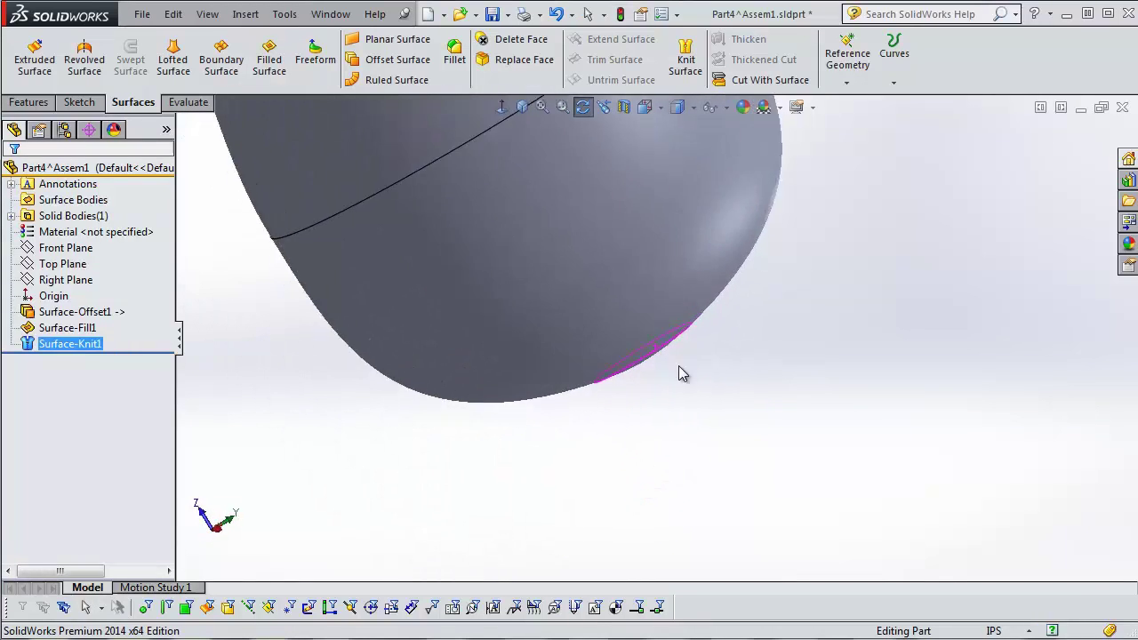
pyautogui.scroll(5, 623, 266)
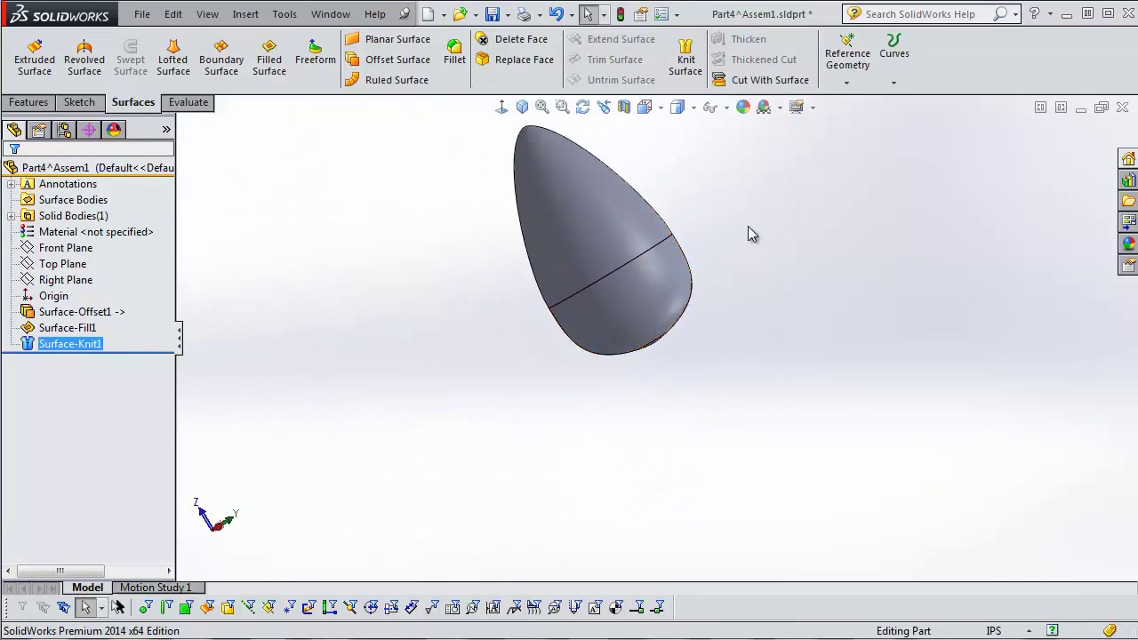
pyautogui.moveTo(748, 227); pyautogui.dragTo(691, 356, button='middle')
pyautogui.click(522, 107)
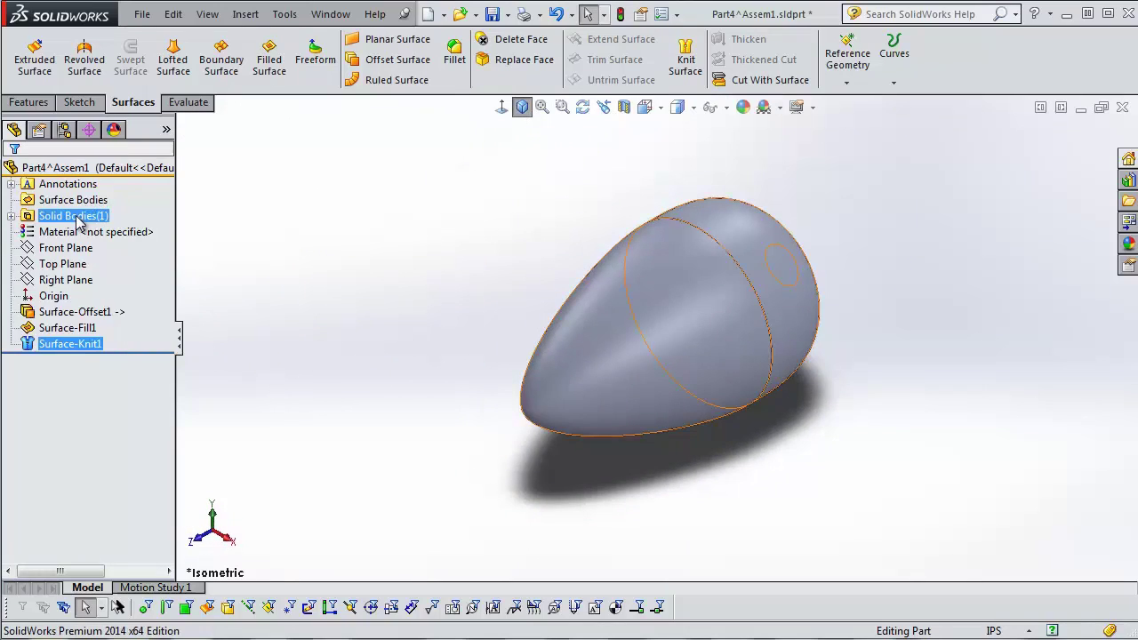
pyautogui.click(78, 222)
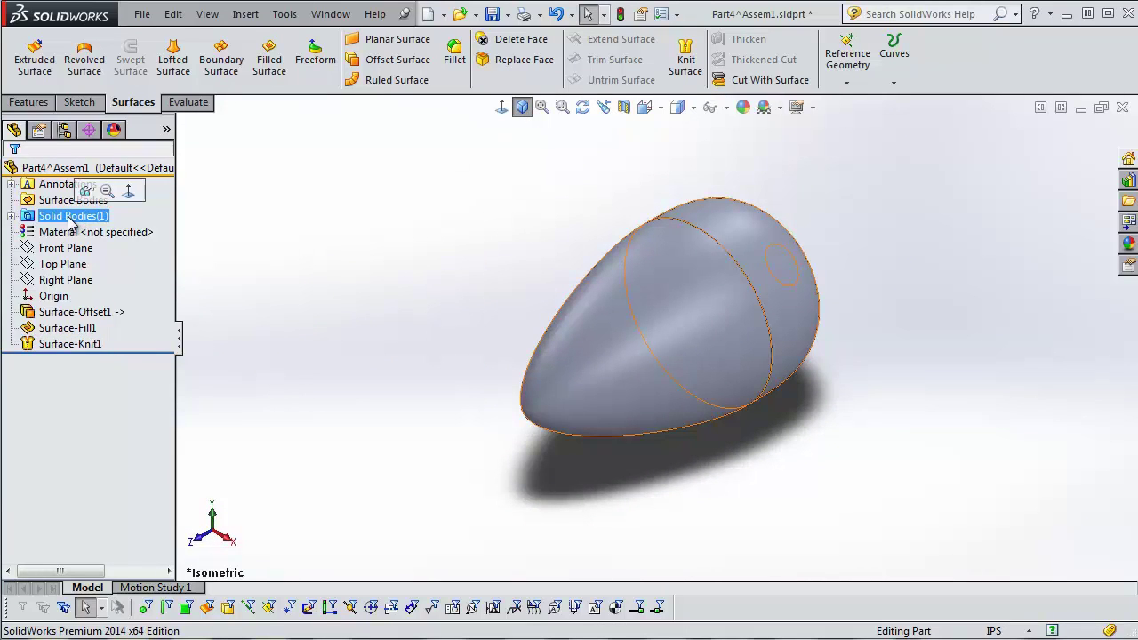
pyautogui.click(10, 217)
pyautogui.click(86, 232)
pyautogui.click(408, 254)
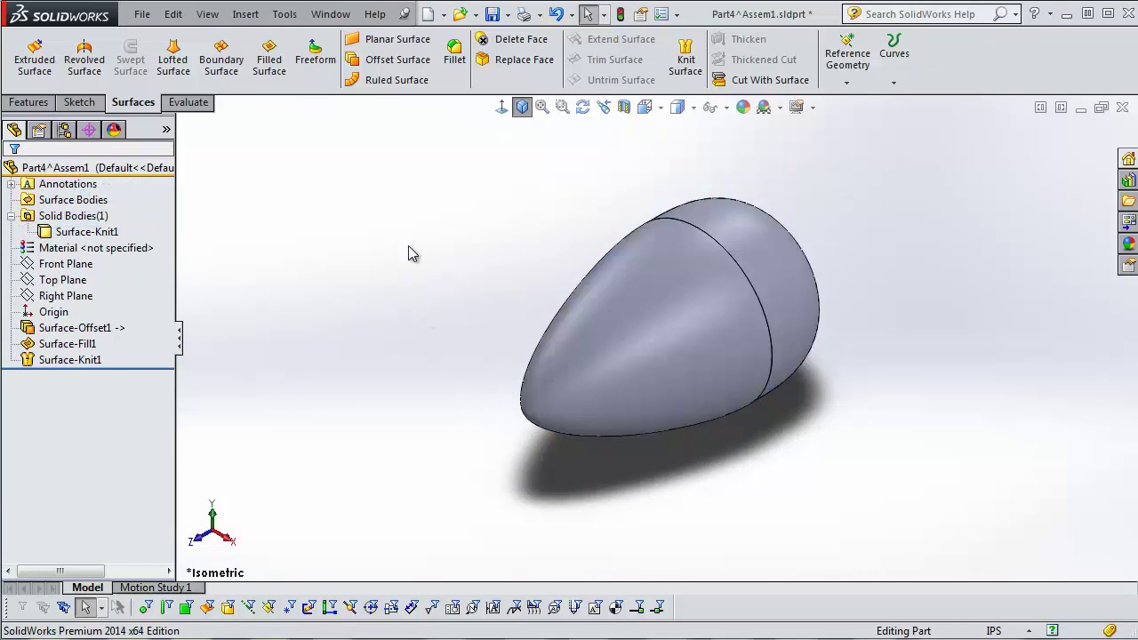
# - Section the body on the Front Plane to confirm it is solid
pyautogui.click(624, 107)
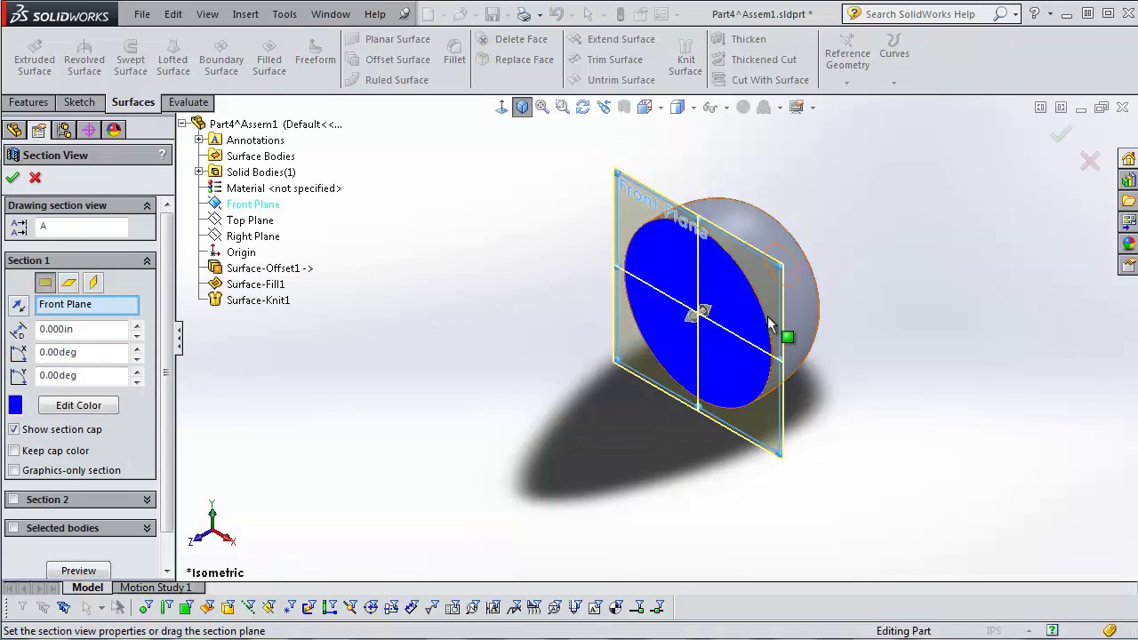
pyautogui.moveTo(689, 320); pyautogui.dragTo(756, 281)
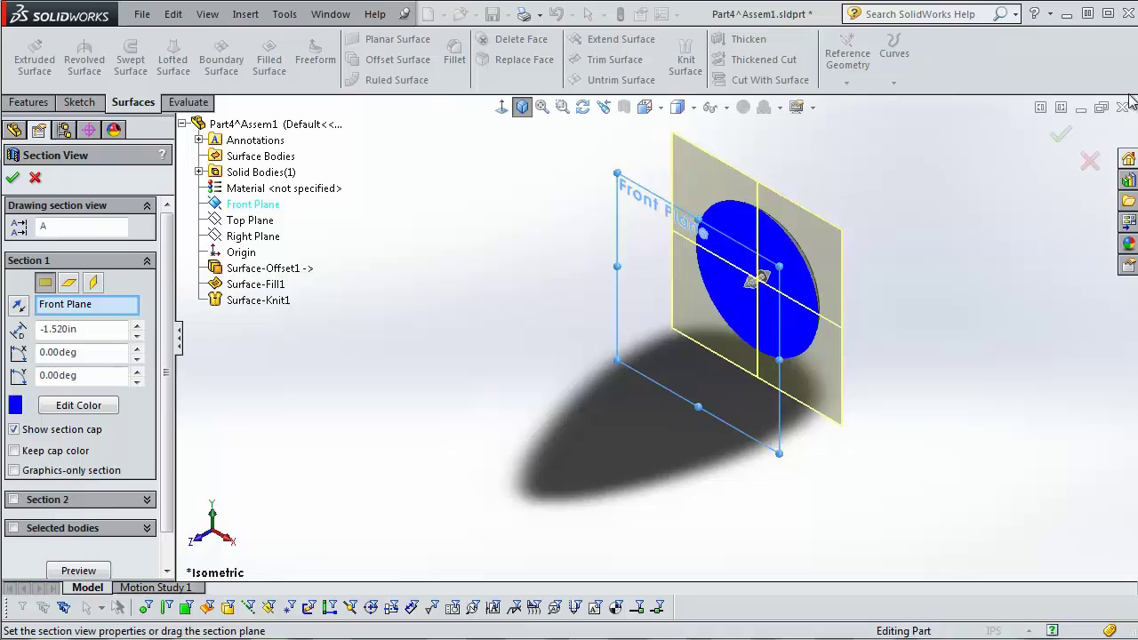
pyautogui.click(1092, 162)
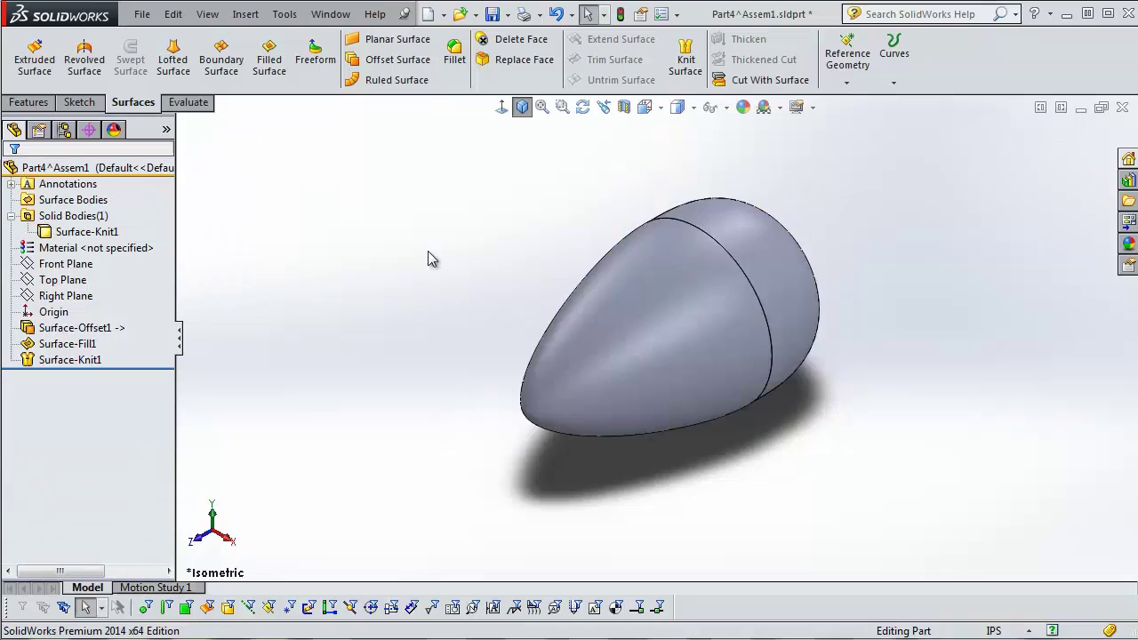
# - Run Mass Properties: volume 46.29 cubic inches, mass 1.67 pounds
pyautogui.click(192, 104)
pyautogui.click(131, 55)
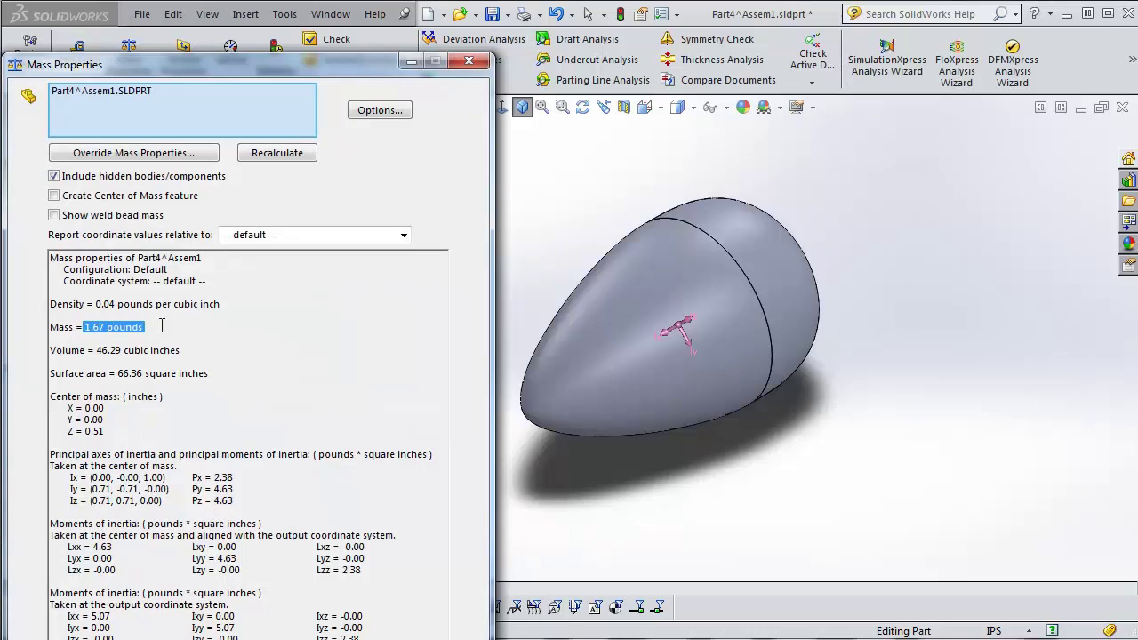
pyautogui.moveTo(390, 73); pyautogui.dragTo(437, 26)
pyautogui.click(568, 25)
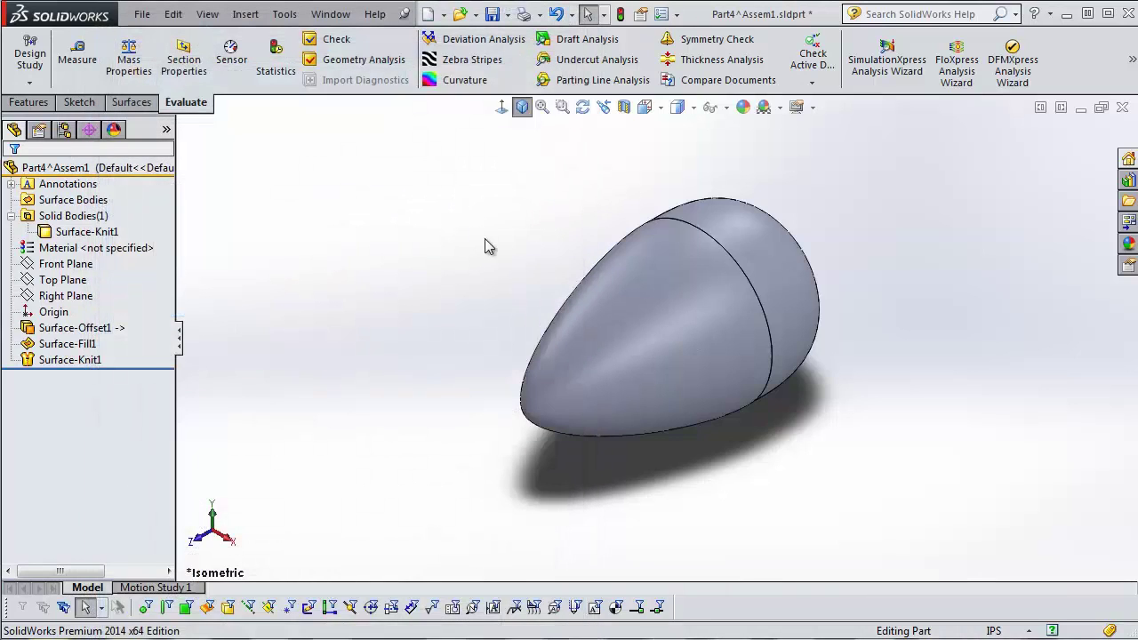
# - Switch to Assem1.SLDASM via Browse Open Documents and rebuild it
pyautogui.click(330, 14)
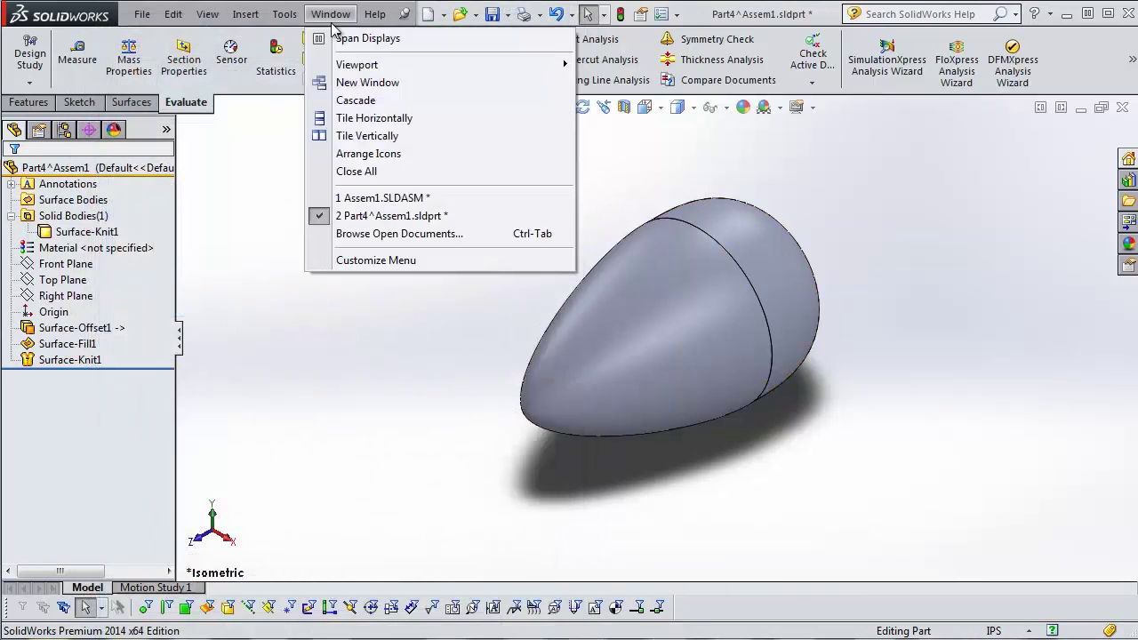
pyautogui.click(382, 233)
pyautogui.click(376, 197)
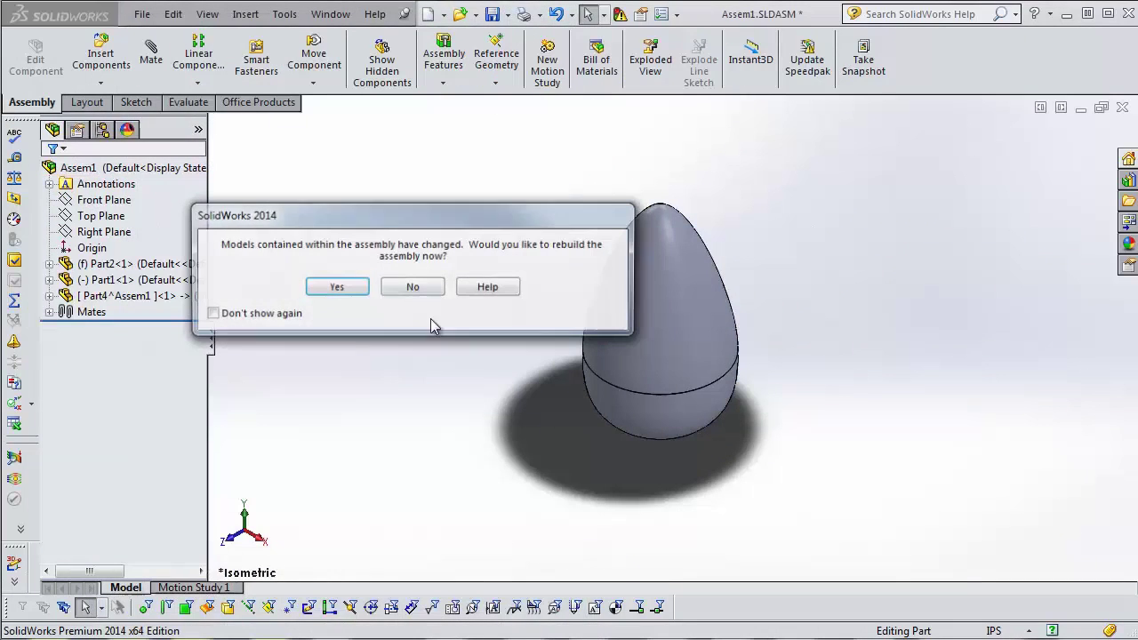
pyautogui.click(337, 286)
# - Orbit to inspect the egg's bottom hole, then fit and zoom out the view
pyautogui.moveTo(562, 433); pyautogui.dragTo(643, 362, button='middle')
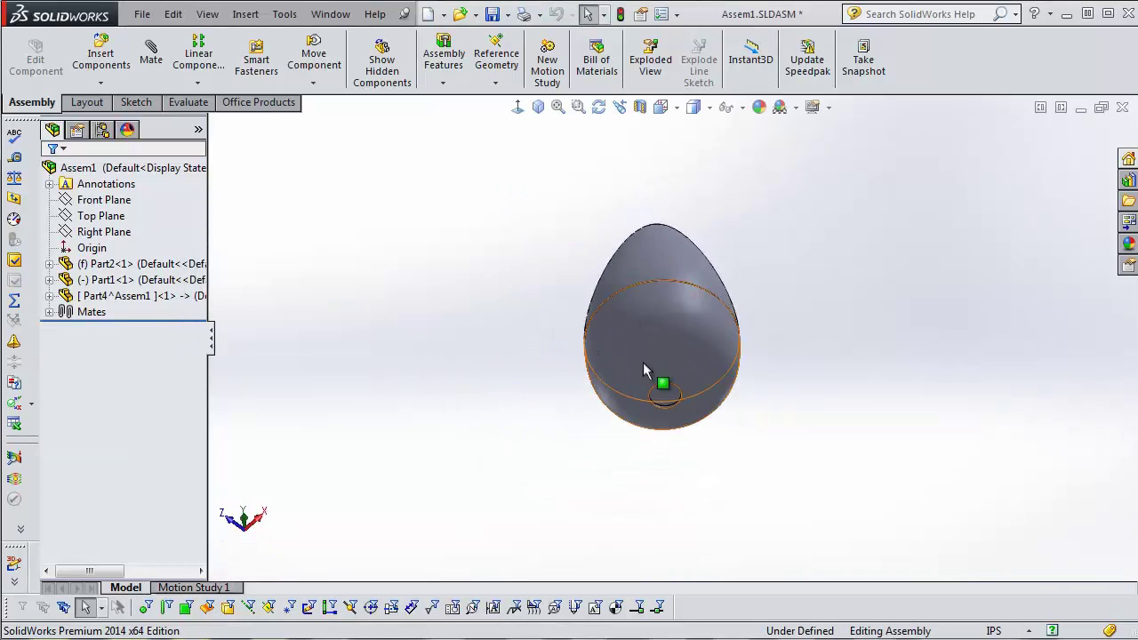
pyautogui.scroll(6, 643, 362)
pyautogui.click(690, 457)
pyautogui.press('f')
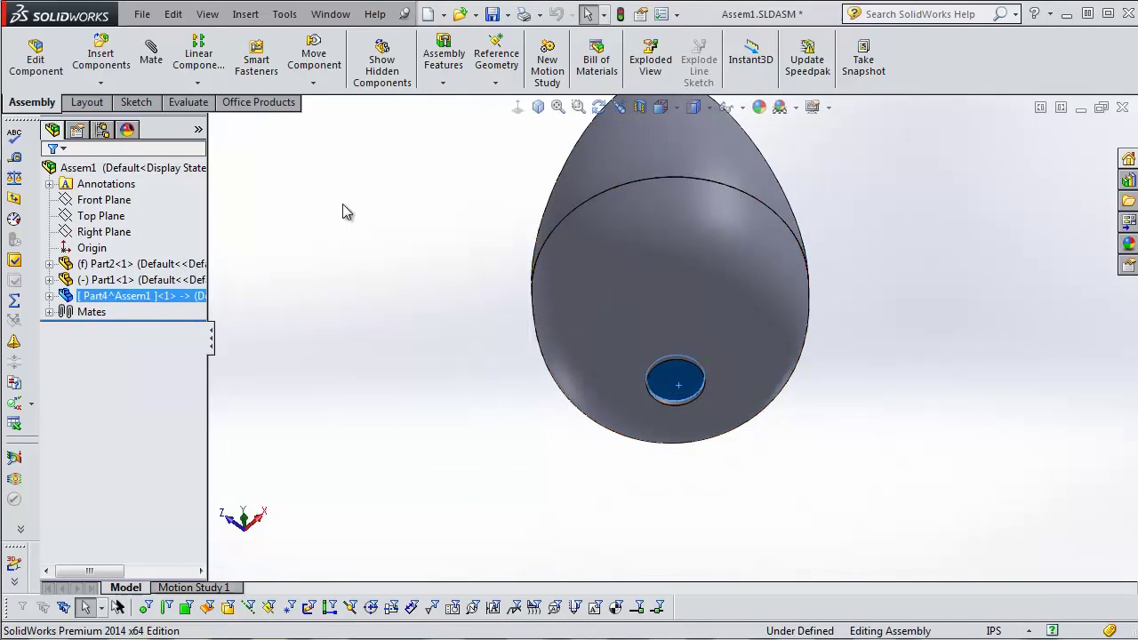
pyautogui.moveTo(347, 212); pyautogui.dragTo(465, 285, button='middle')
pyautogui.press('f')
pyautogui.scroll(6, 655, 330)
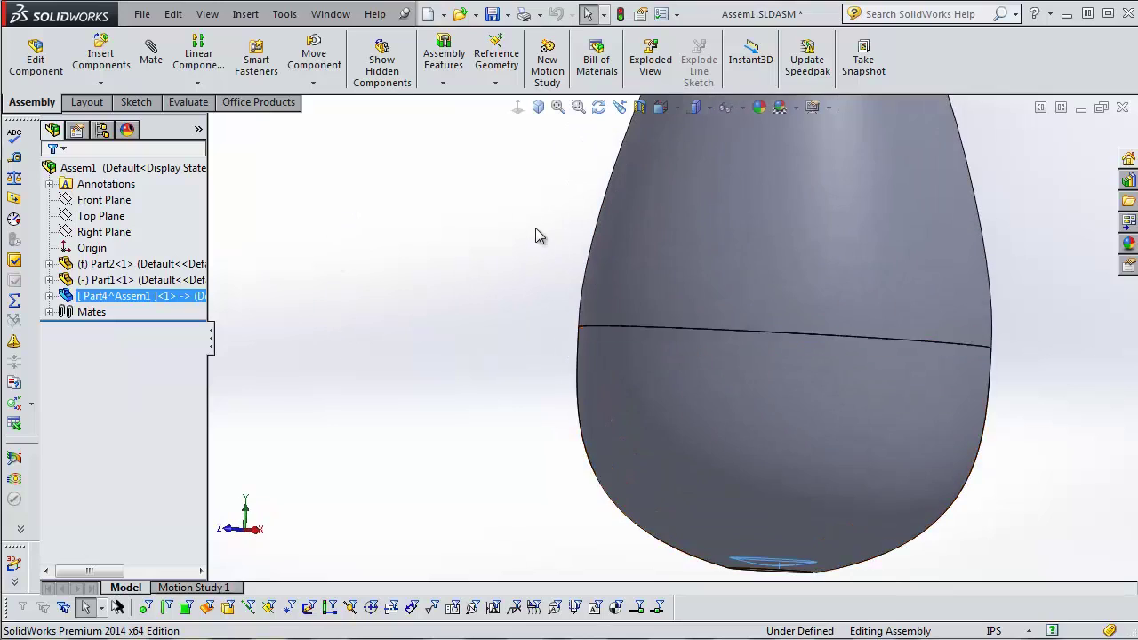
pyautogui.press('z')
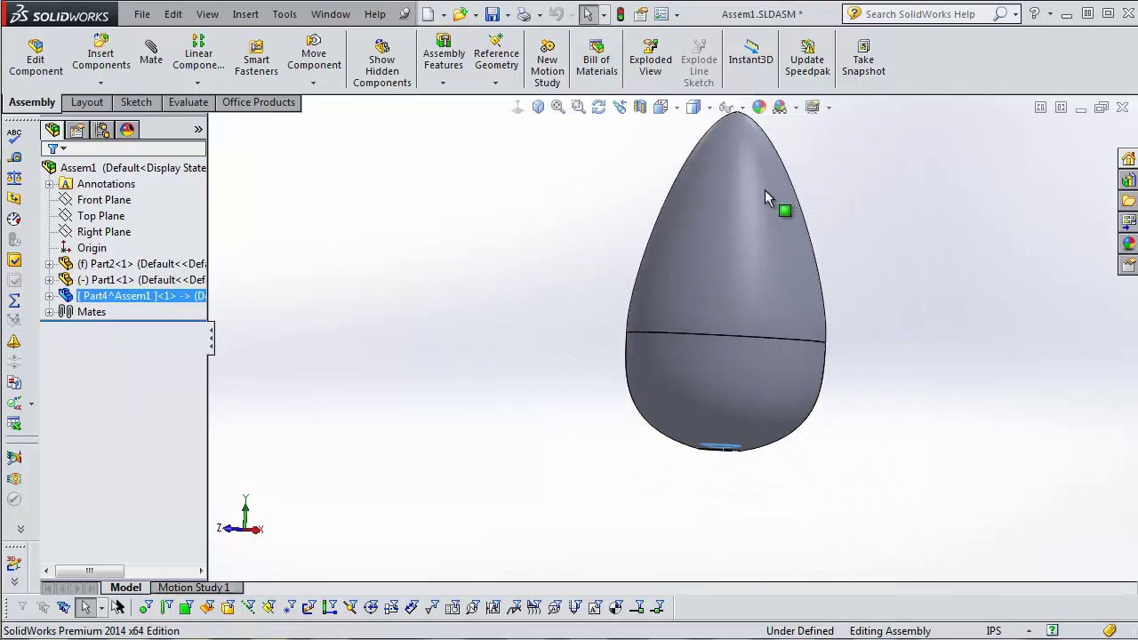
# - Suppress the Part4^Assem1 component from the tree and choose Save all
pyautogui.click(199, 130)
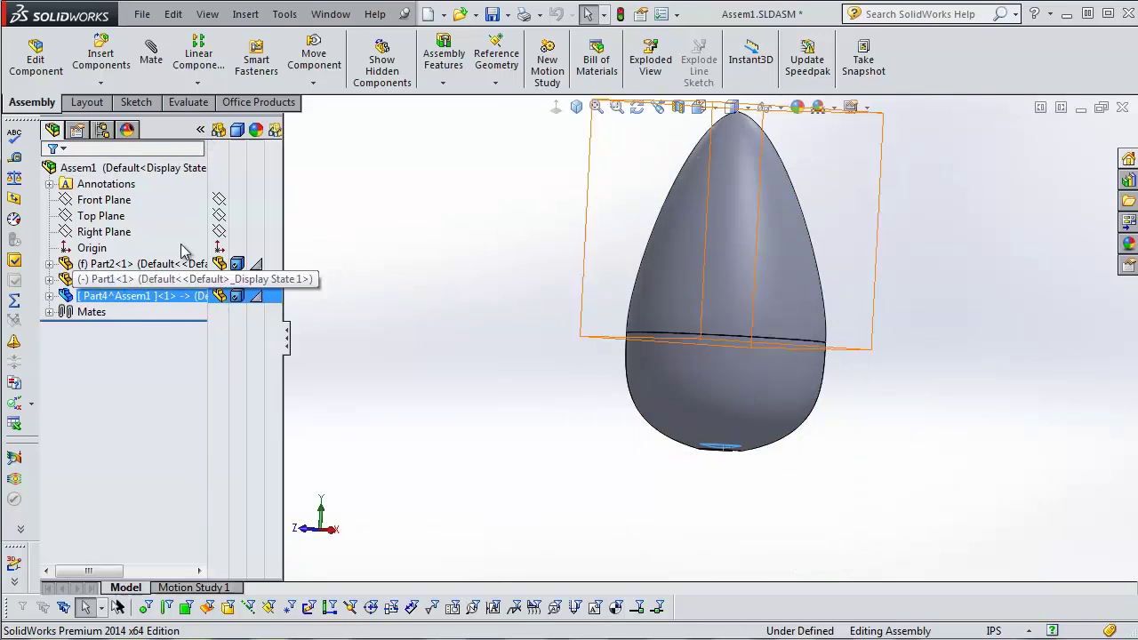
pyautogui.rightClick(158, 301)
pyautogui.click(261, 250)
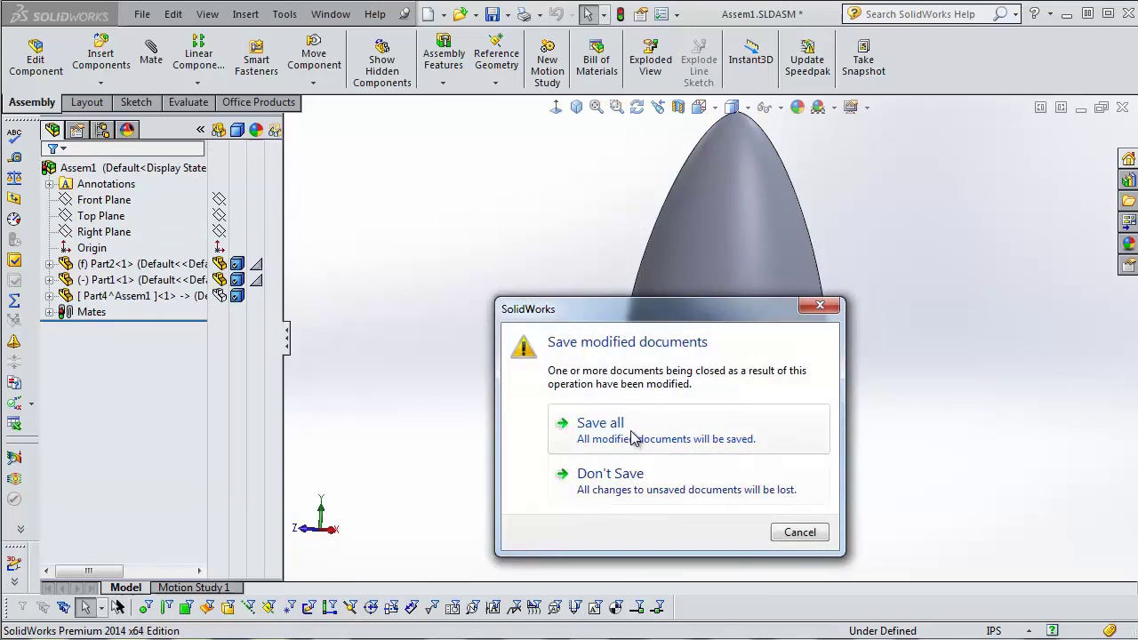
pyautogui.click(631, 432)
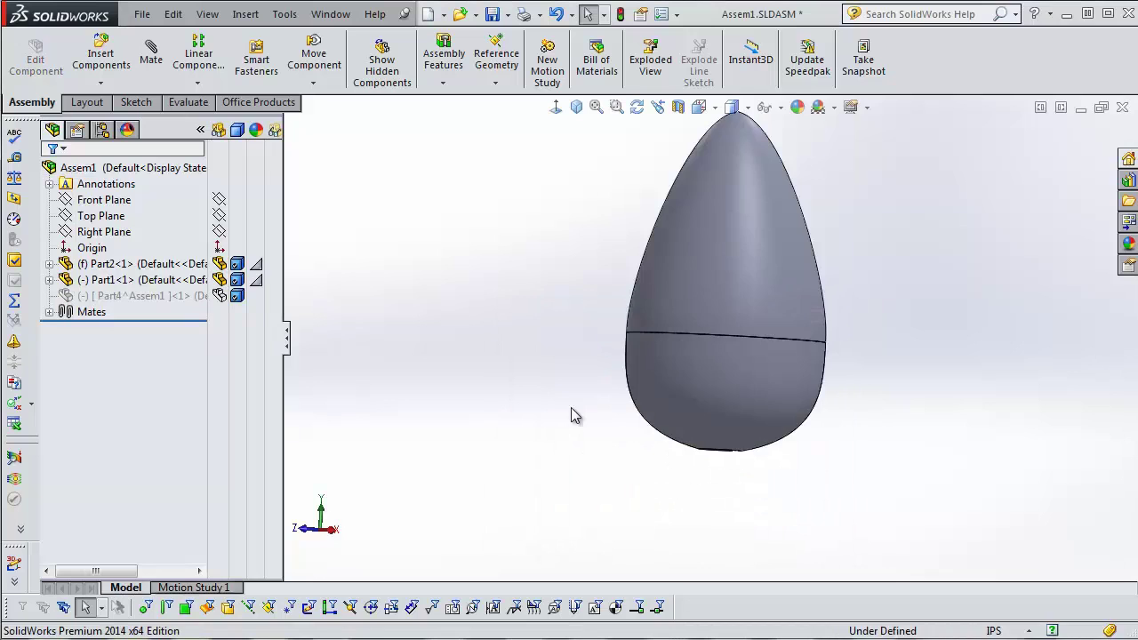
# - Orbit around the remaining Part1 and Part2 egg, ending in isometric view
pyautogui.moveTo(574, 416); pyautogui.dragTo(581, 233, button='middle')
pyautogui.scroll(5, 750, 399)
pyautogui.moveTo(749, 399); pyautogui.dragTo(675, 425, button='middle')
pyautogui.scroll(3, 335, 414)
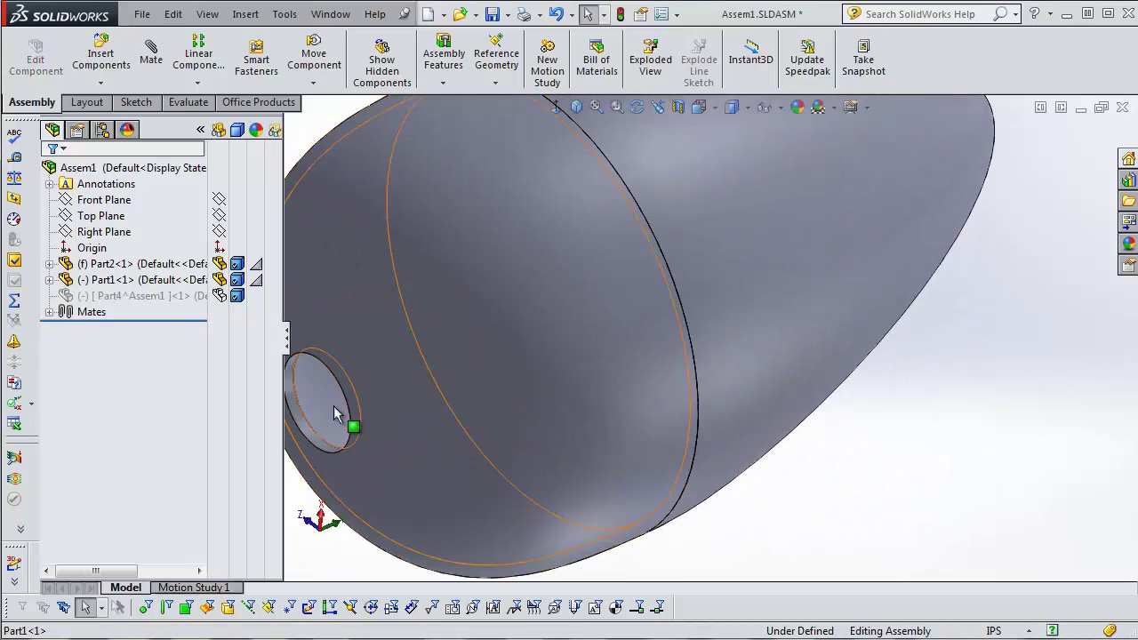
pyautogui.scroll(-8, 335, 414)
pyautogui.moveTo(567, 223); pyautogui.dragTo(578, 266, button='middle')
pyautogui.click(577, 106)
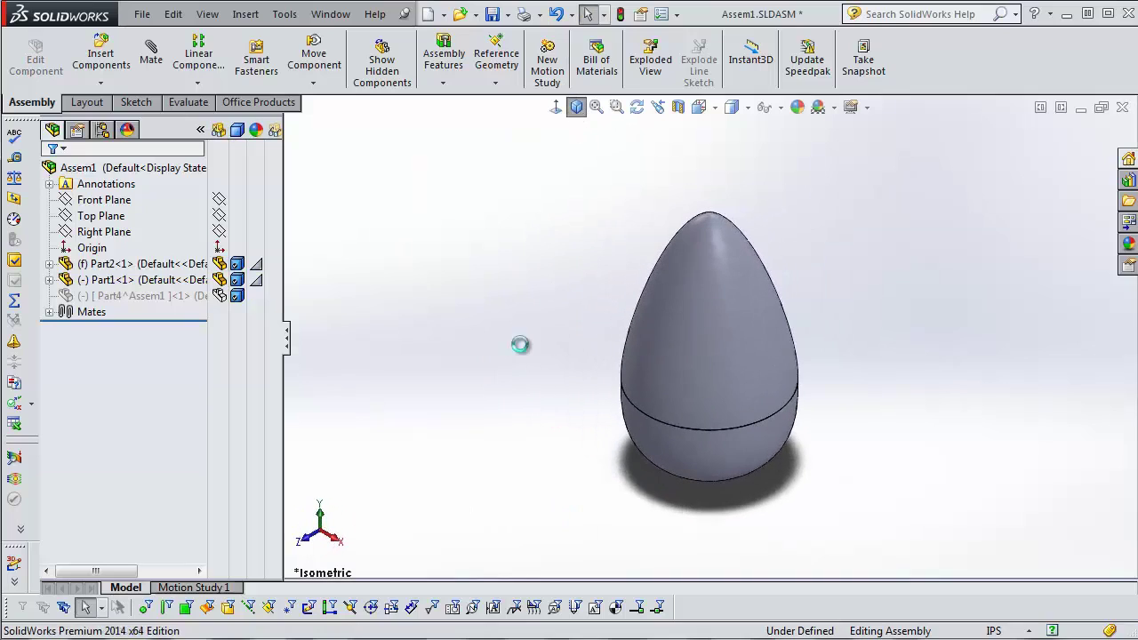